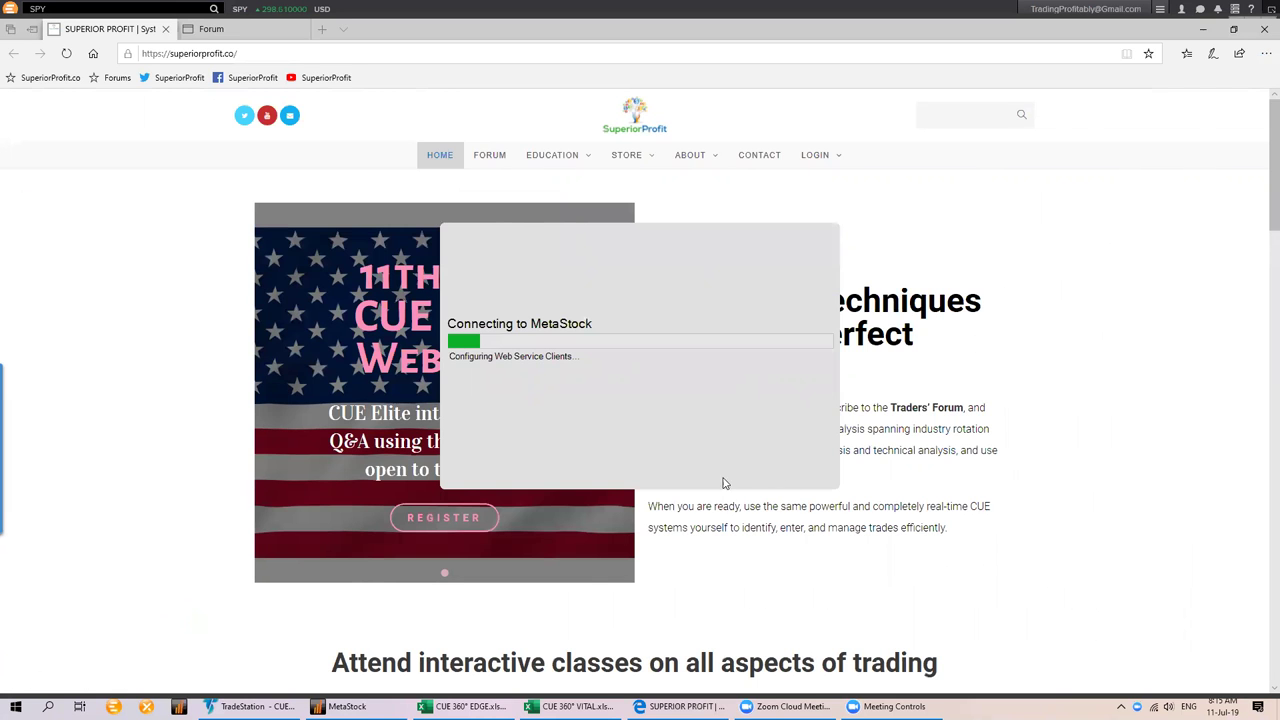
Close the open MetaStock window, relaunch MetaStock Pro and switch to it.
click(345, 706)
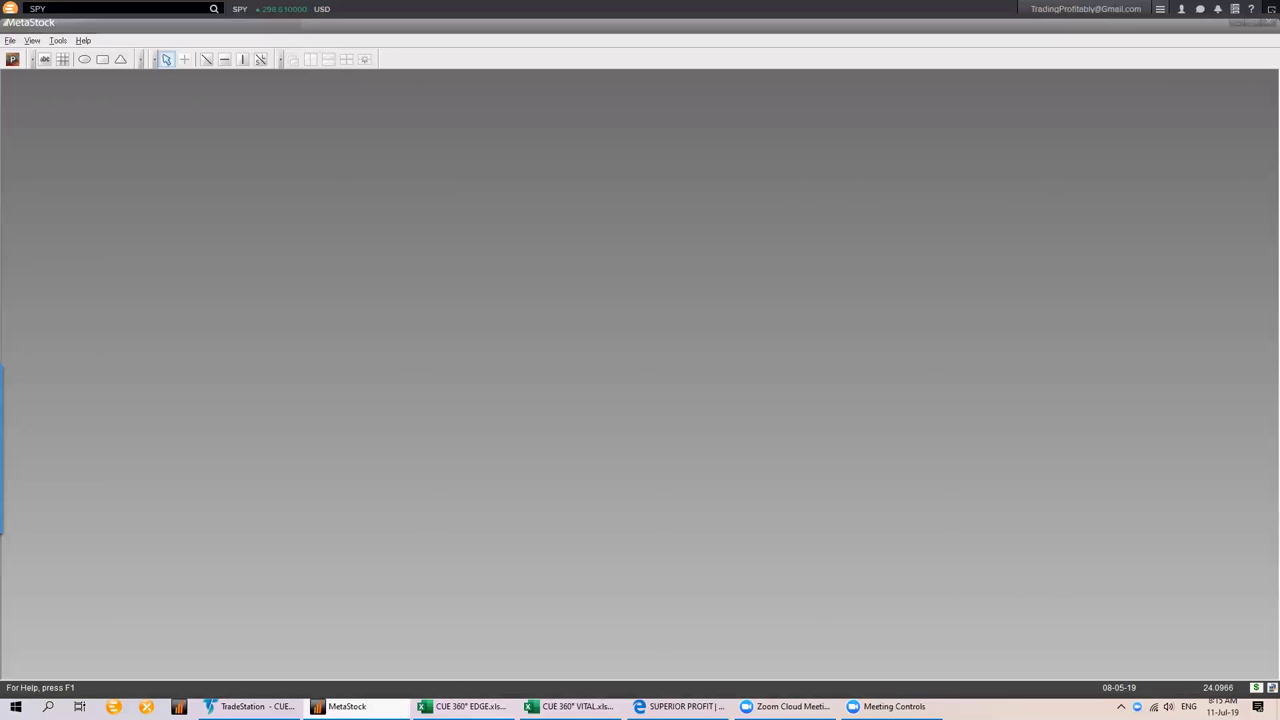
right_click(352, 706)
click(310, 677)
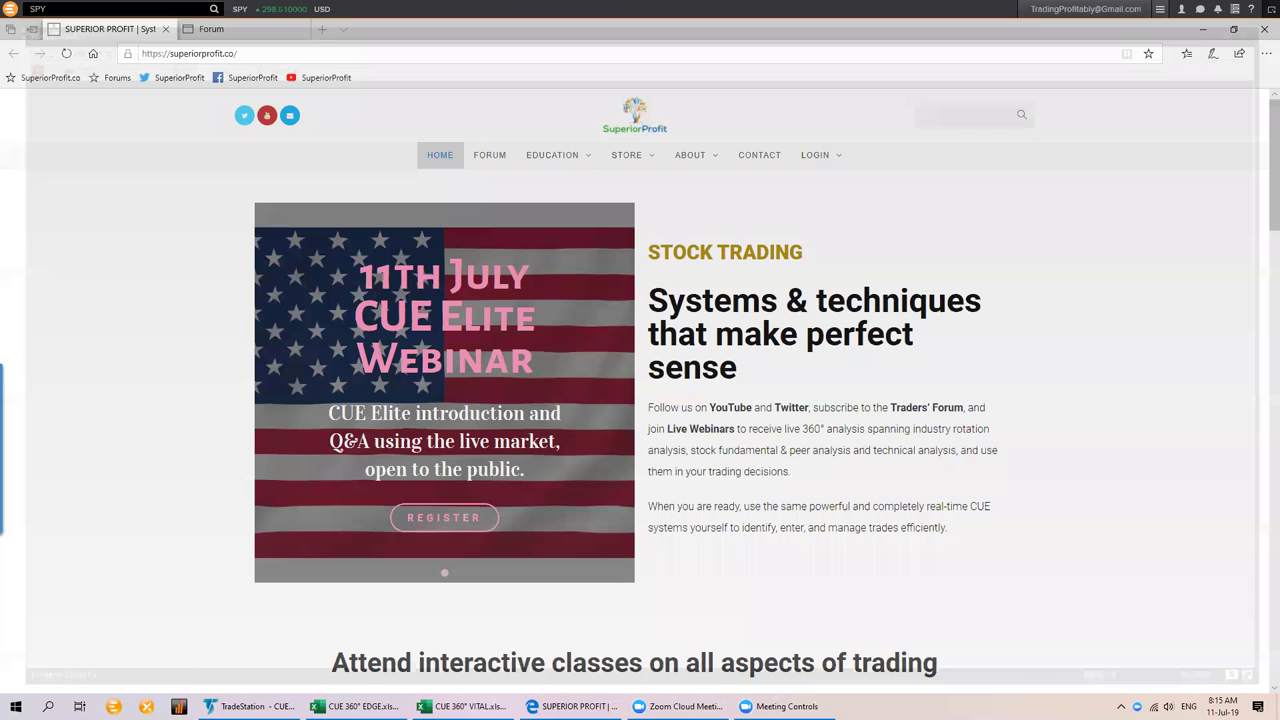
key(super)
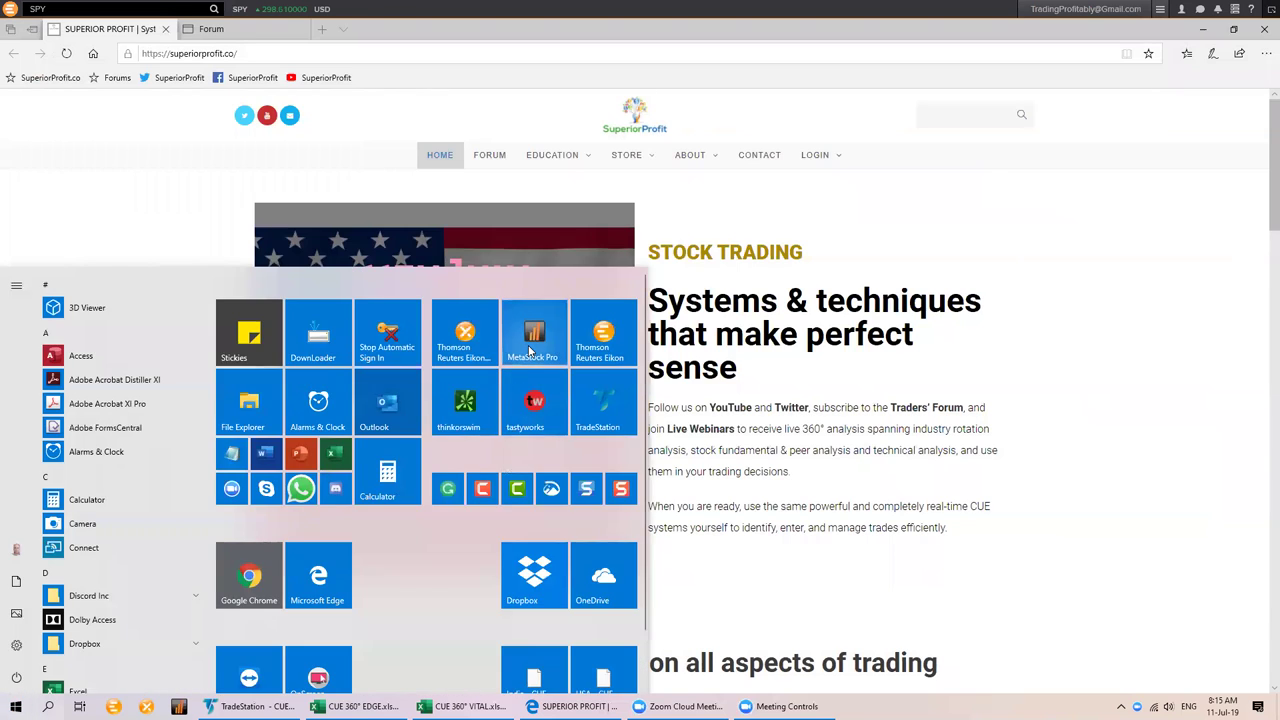
key(Escape)
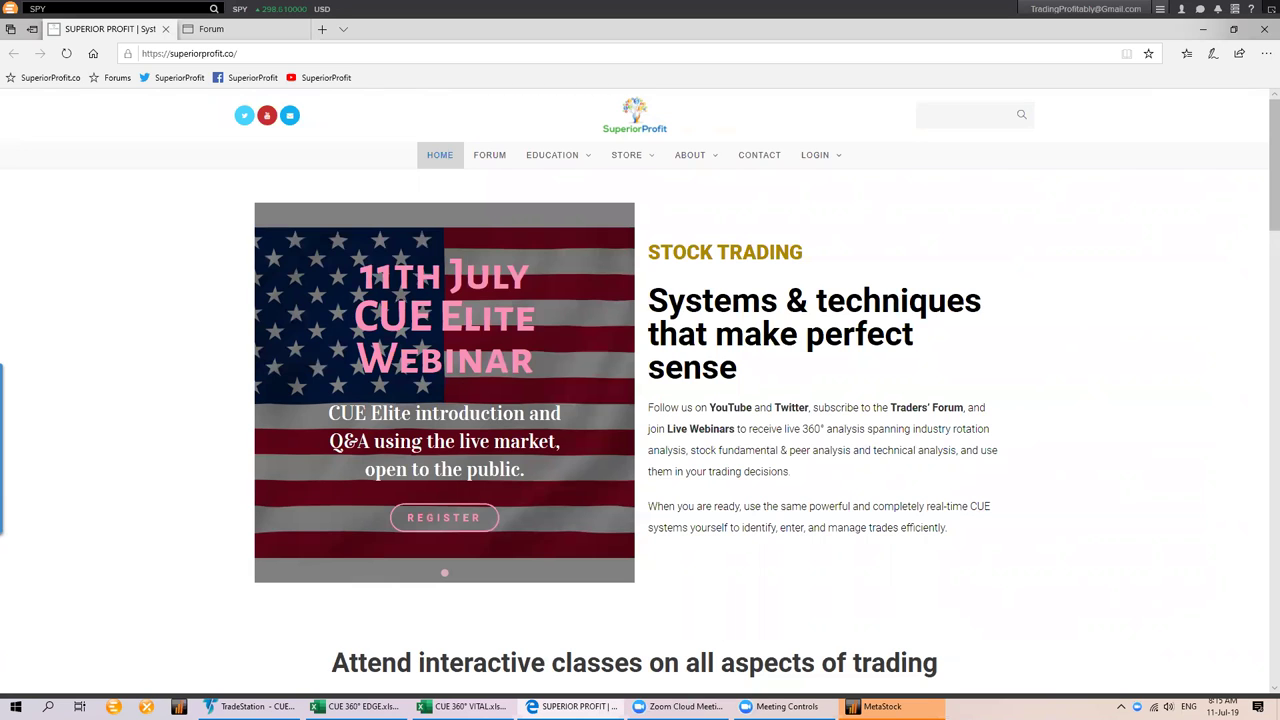
click(885, 706)
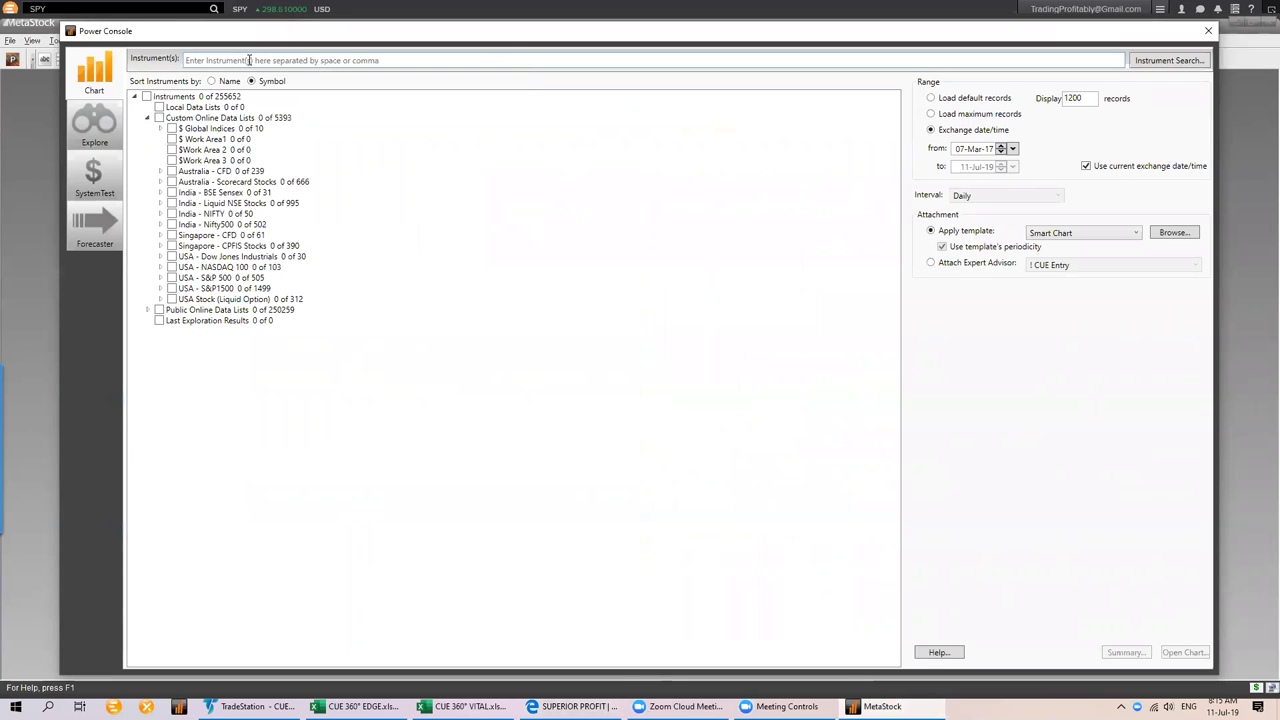
Open a chart for .axjo with the "! Cue At A Glance - Weekly & Daily" template.
text(as)
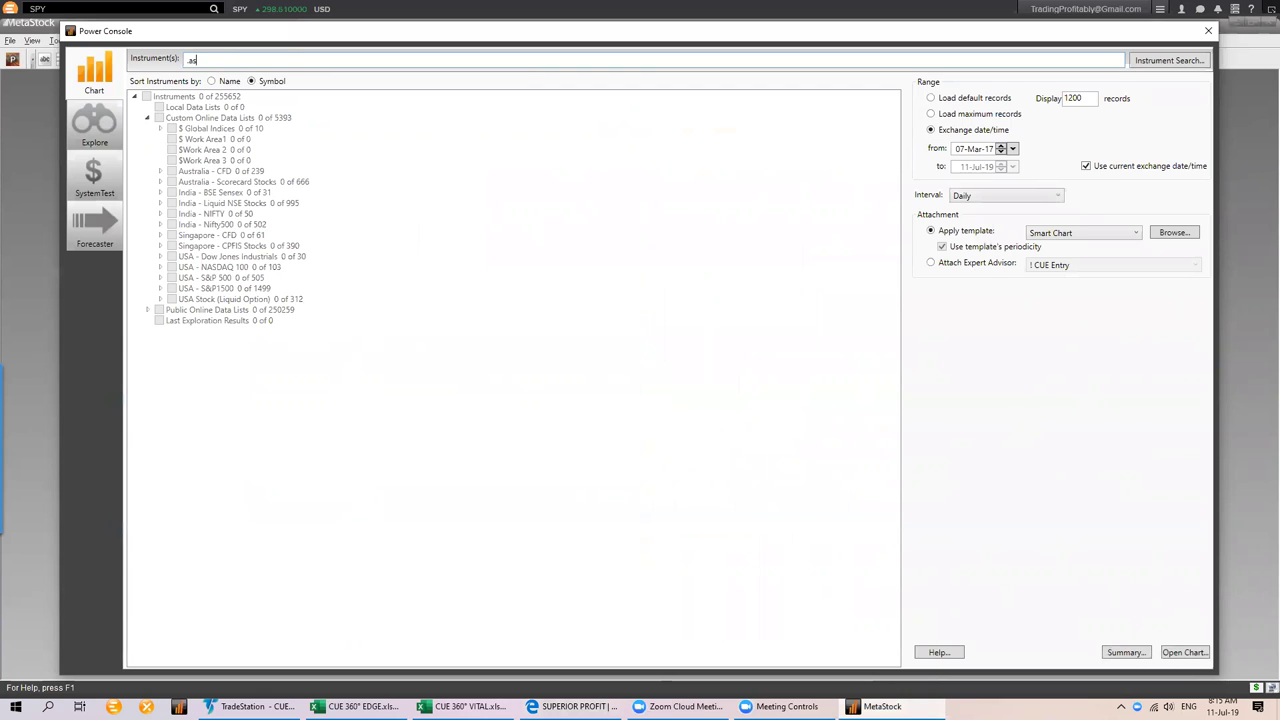
text(jo)
click(1051, 234)
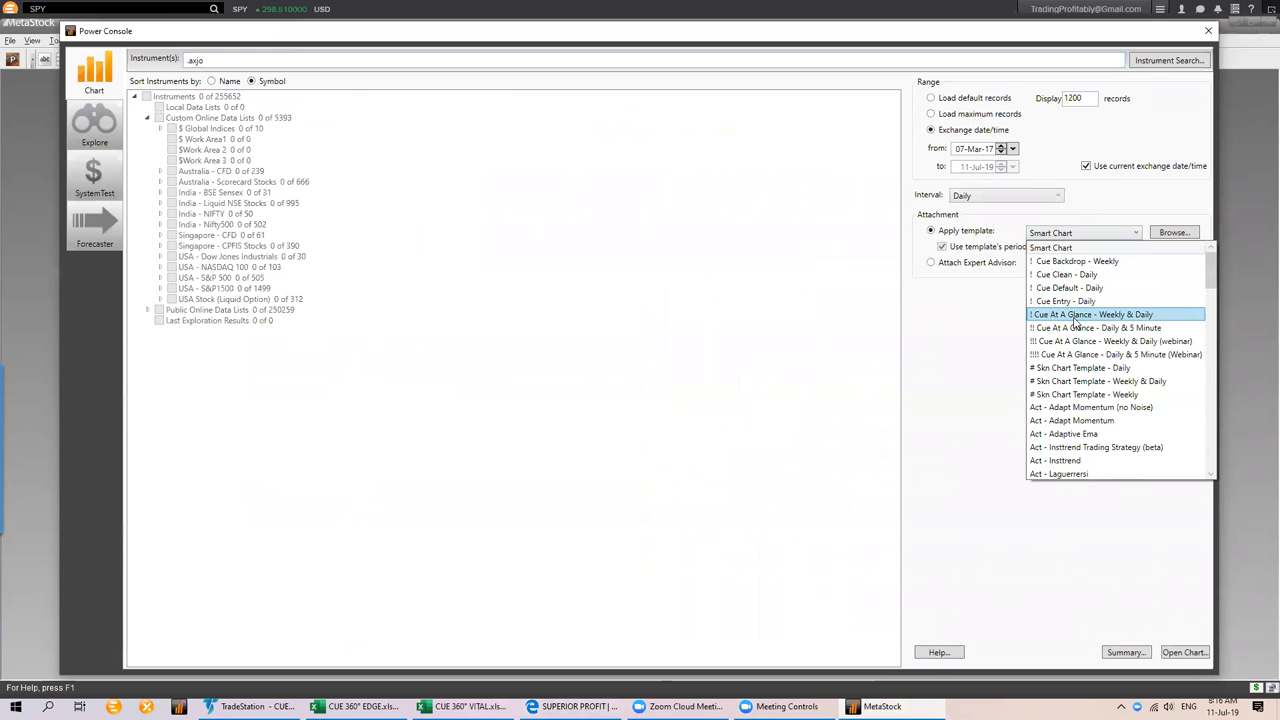
click(1075, 316)
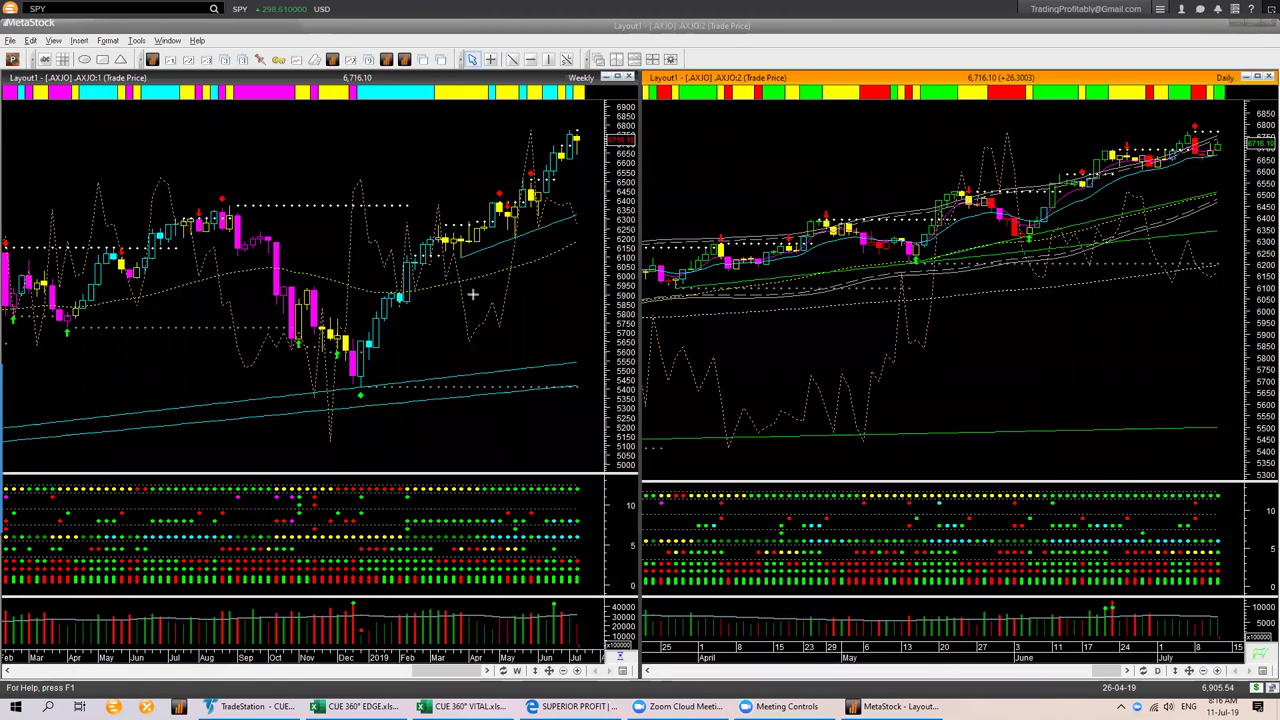
Mark the rising trend and latest price area on the weekly and daily .AXJO charts with freehand arrows.
mouse_move(472, 294)
mouse_down()
mouse_move(589, 178)
mouse_move(585, 147)
mouse_up()
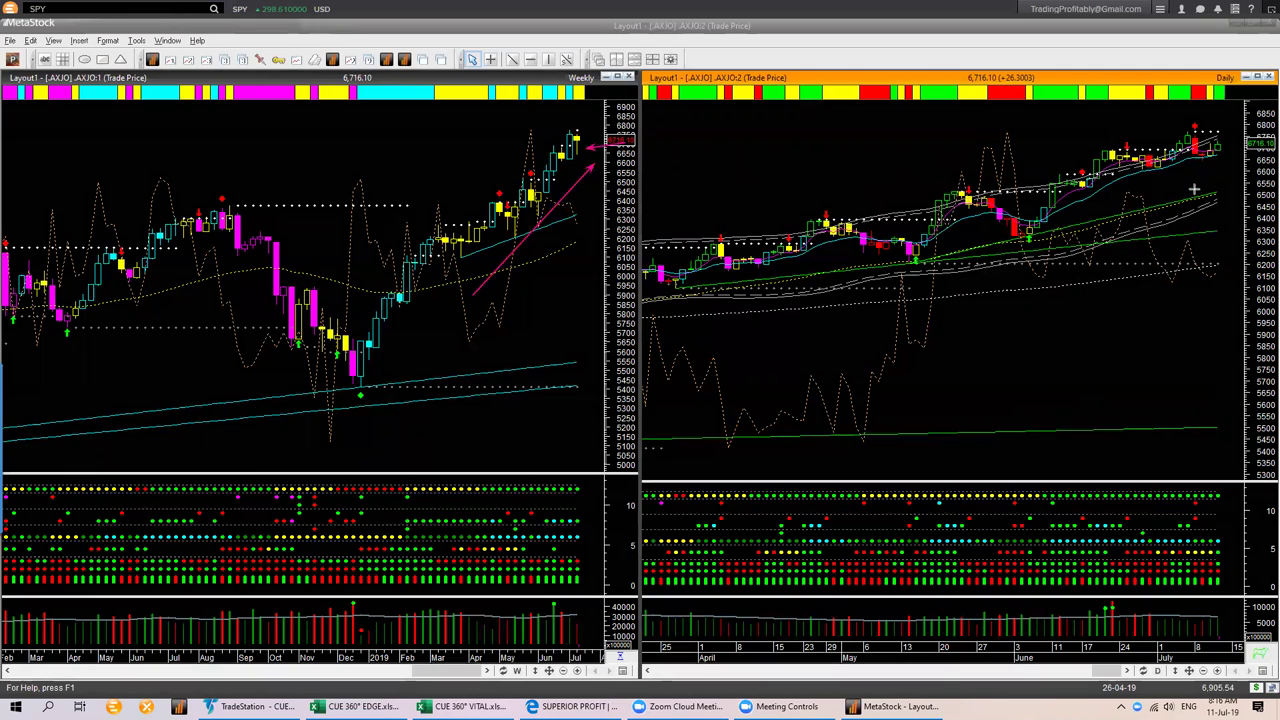
mouse_move(1066, 226)
mouse_down()
mouse_move(1240, 160)
mouse_move(1242, 119)
mouse_move(1221, 131)
mouse_up()
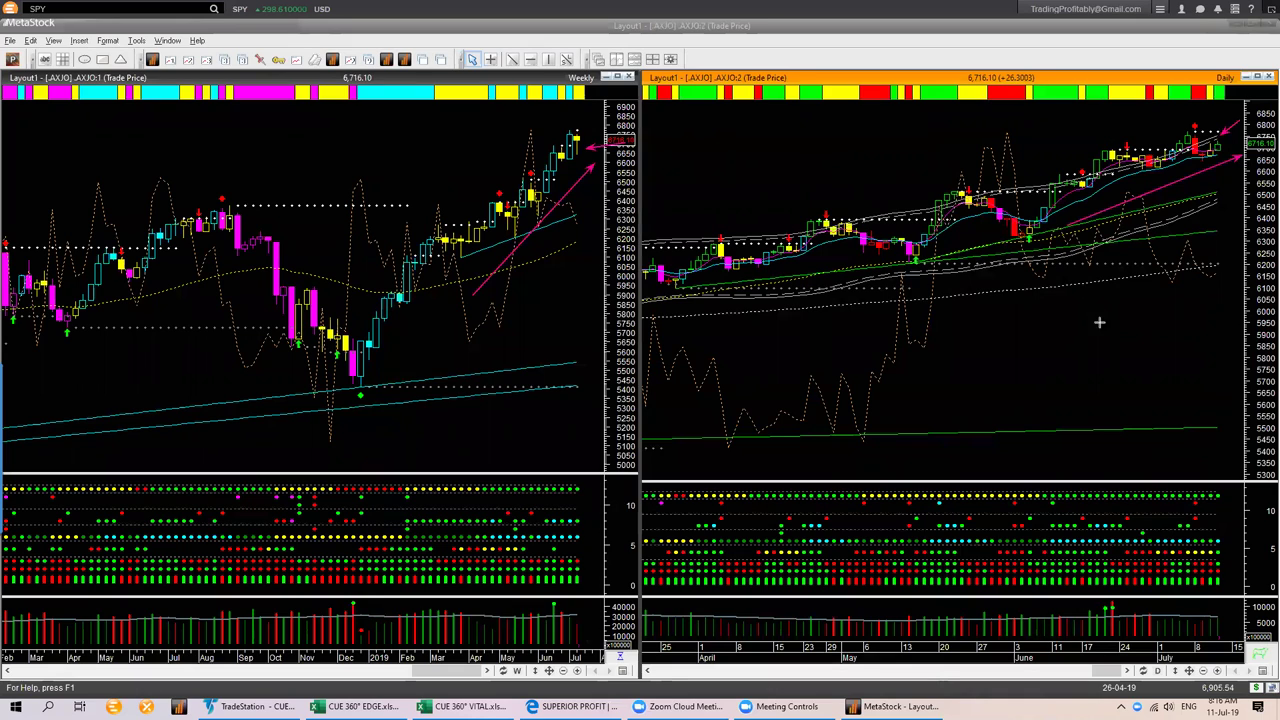
drag(1106, 338, 1045, 232)
drag(1072, 209, 1222, 145)
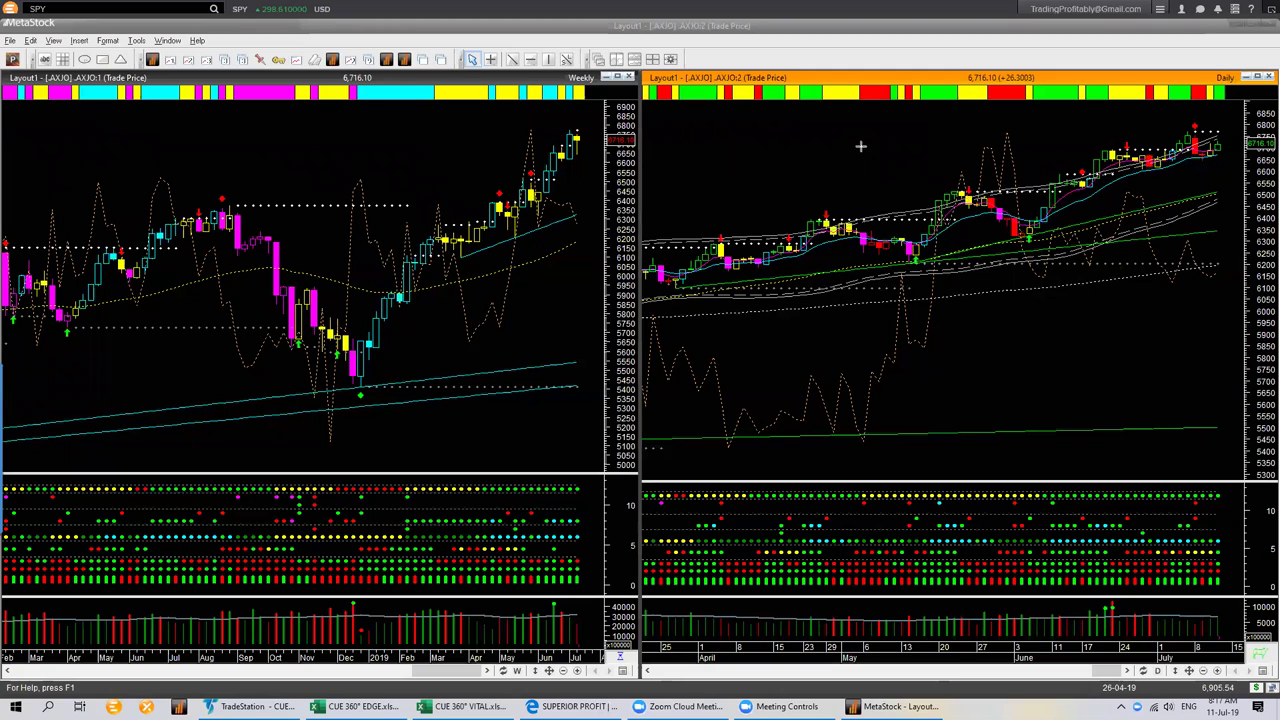
Try to switch both charts to the .CSI300 instrument, cancelling the data request.
click(709, 170)
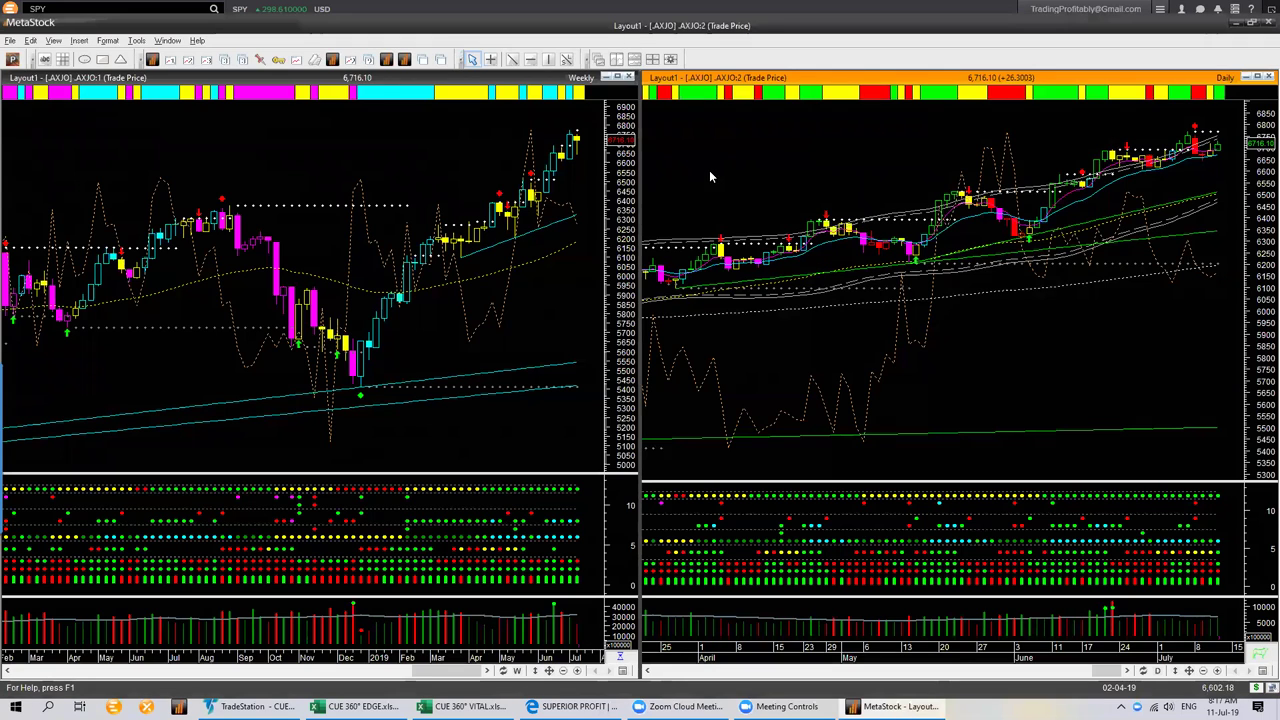
text(.csi)
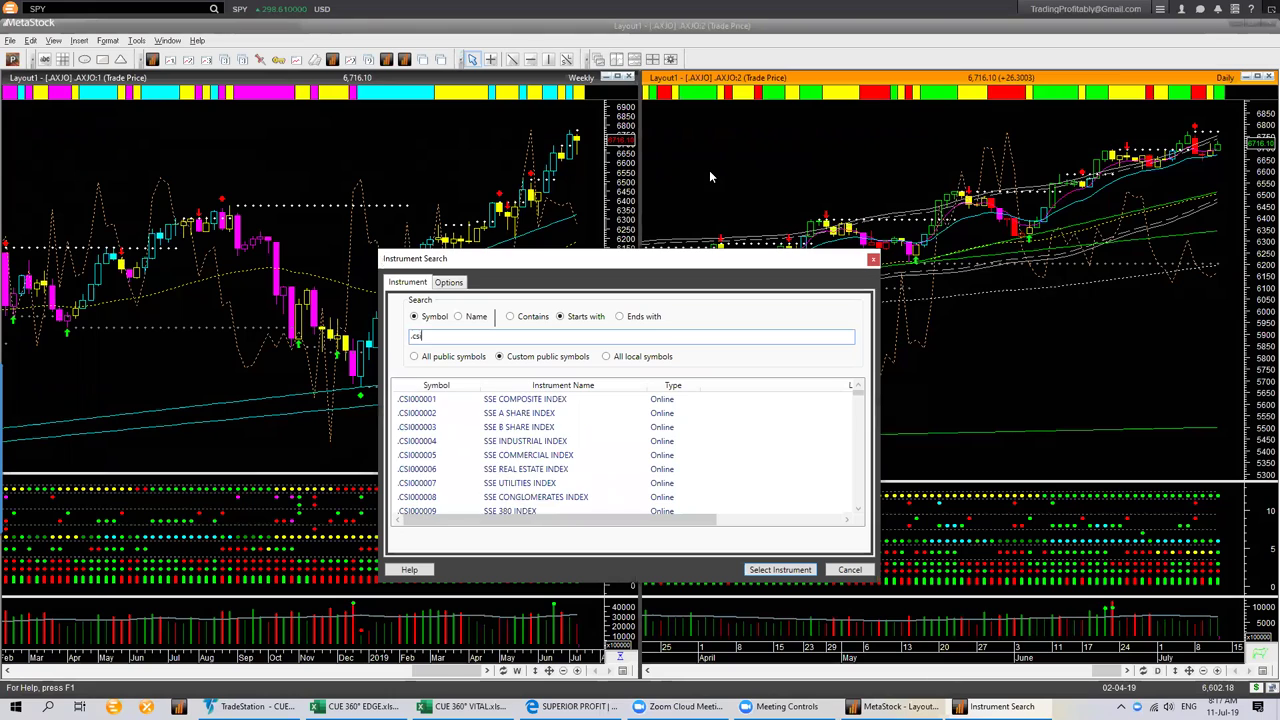
text(300)
key(Return)
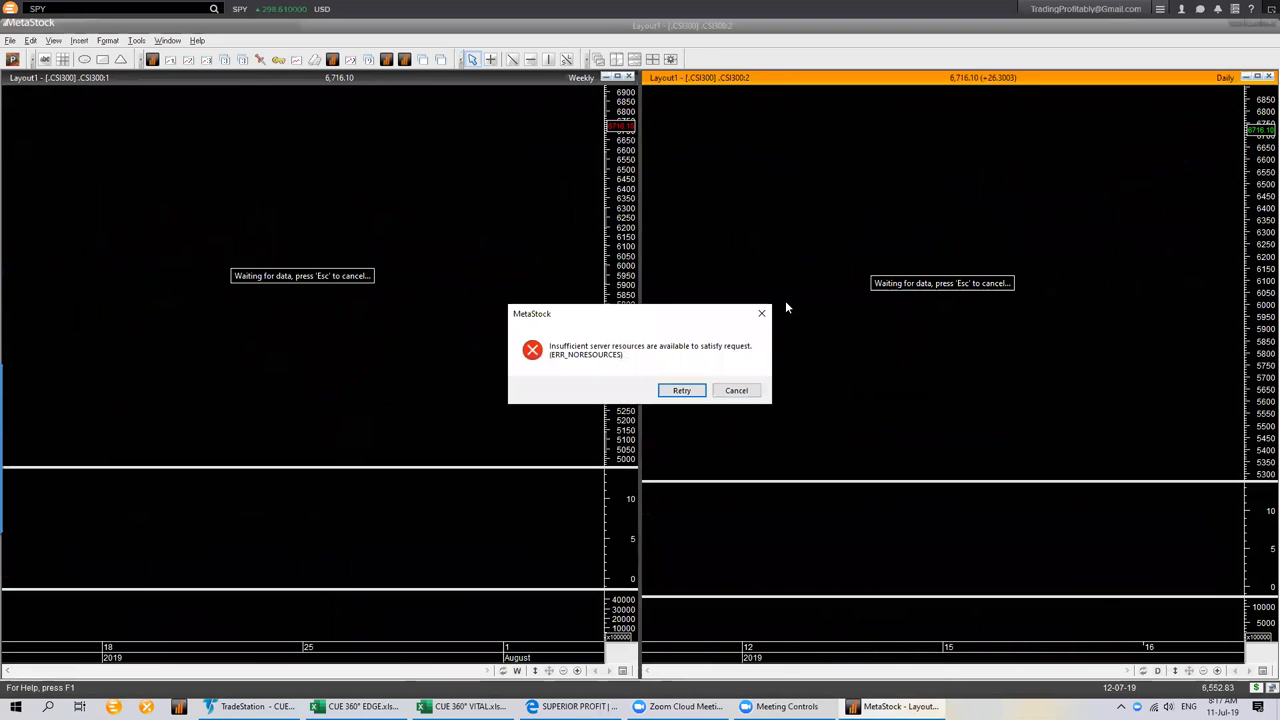
click(732, 391)
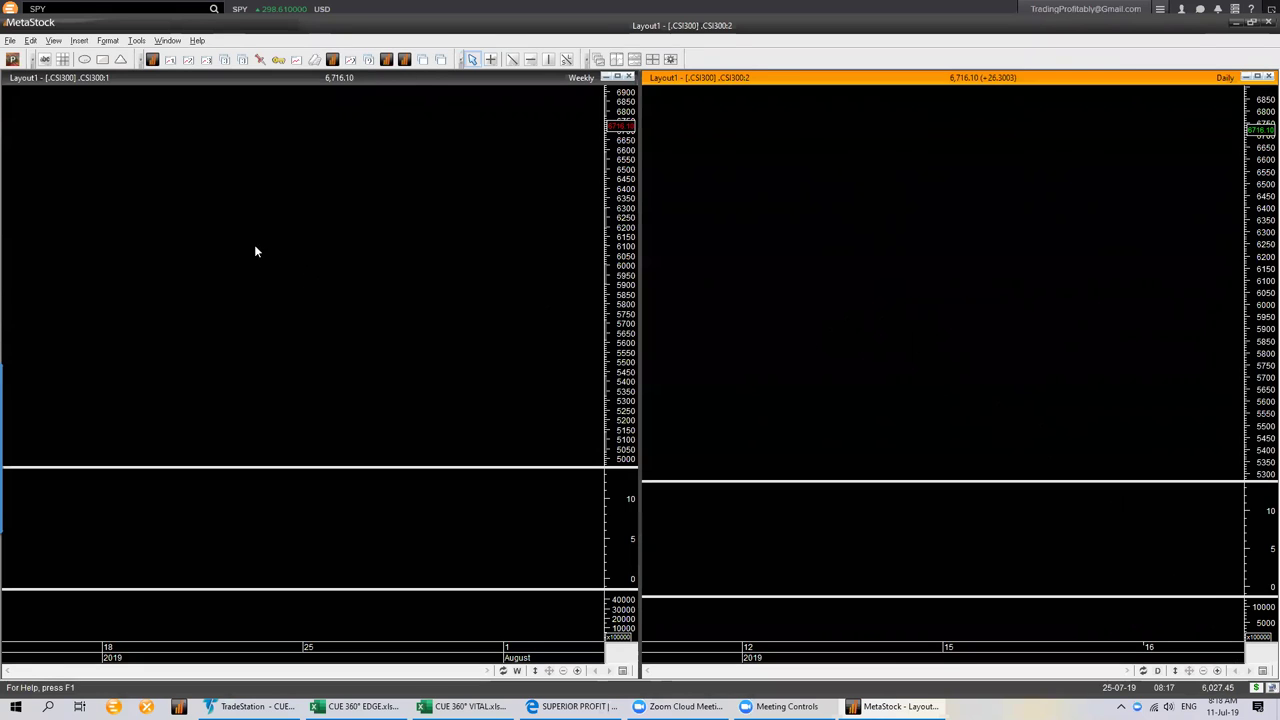
Close Layout1 without saving its changes.
key(alt+f)
key(c)
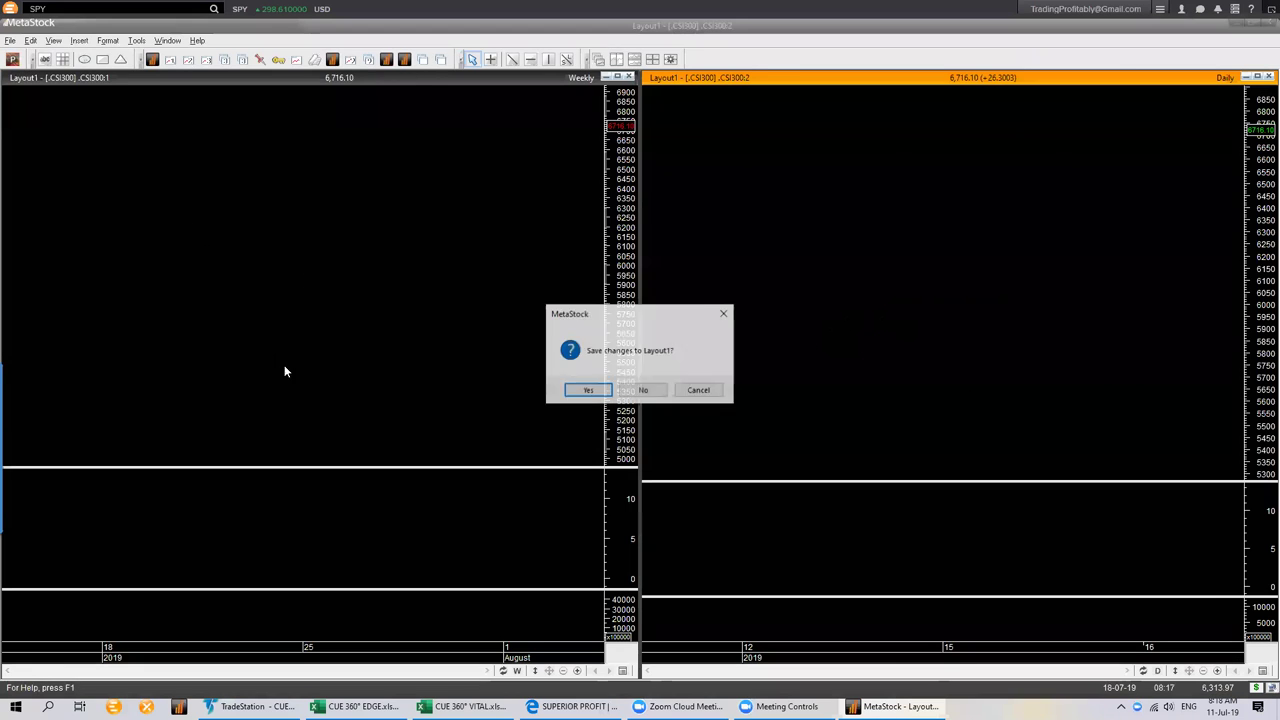
key(n)
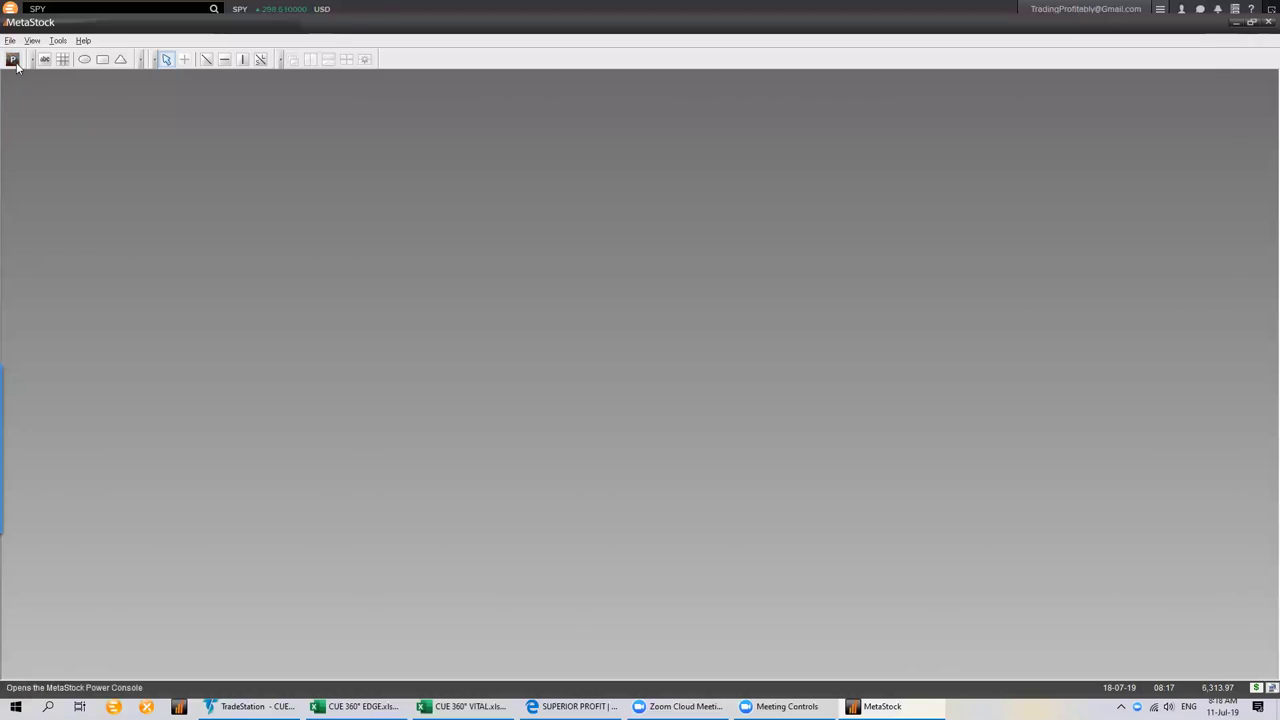
Open a new chart layout for the .csi500 instrument, keeping the chosen template.
click(13, 60)
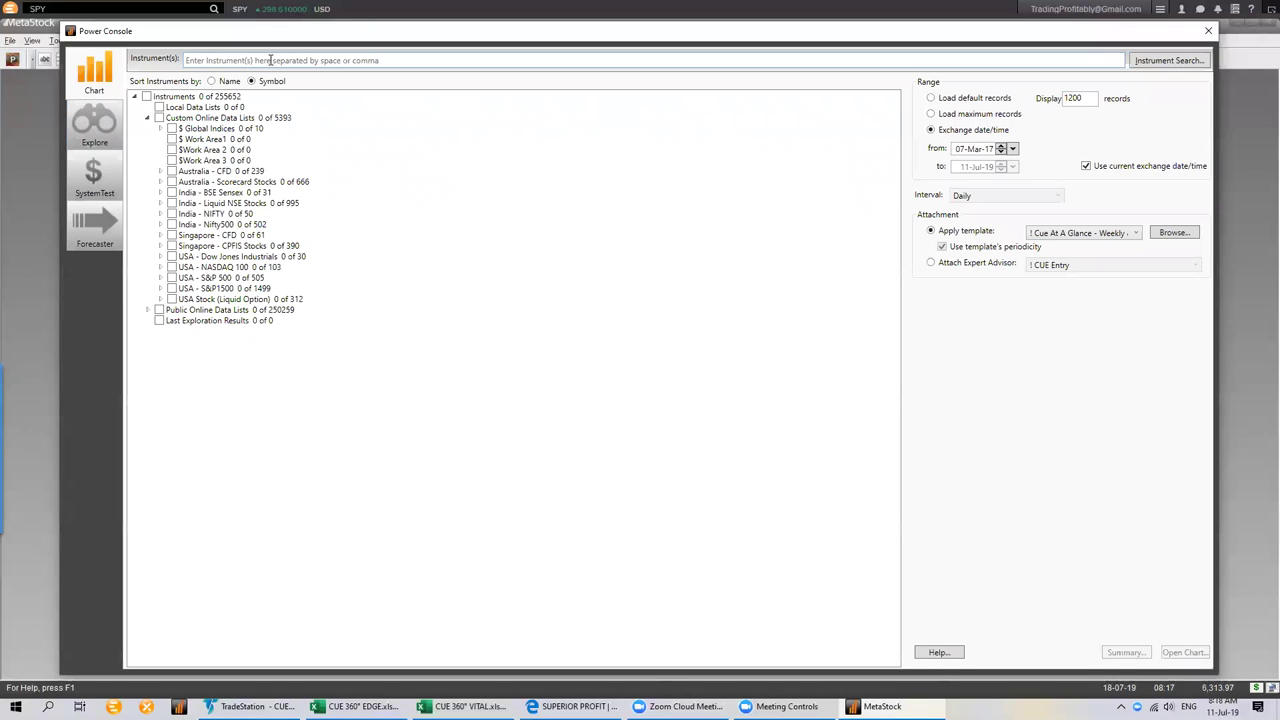
text(.csi40)
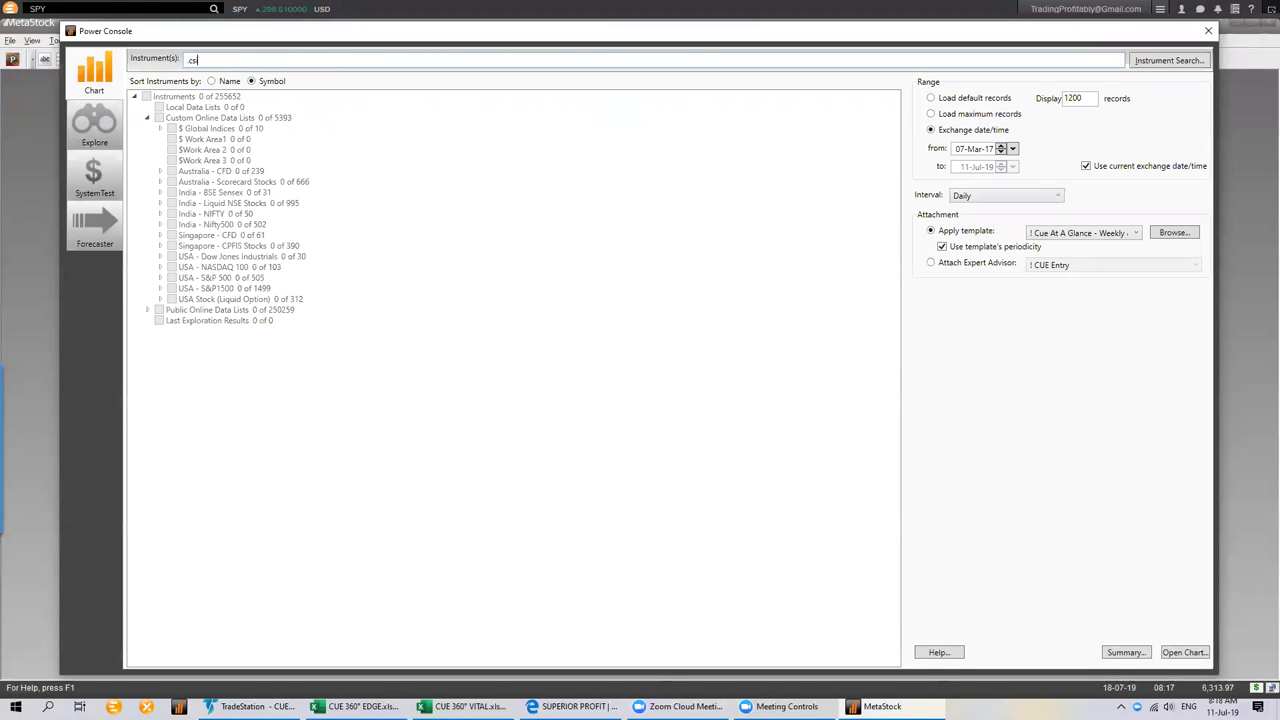
key(BackSpace)
key(BackSpace)
key(BackSpace)
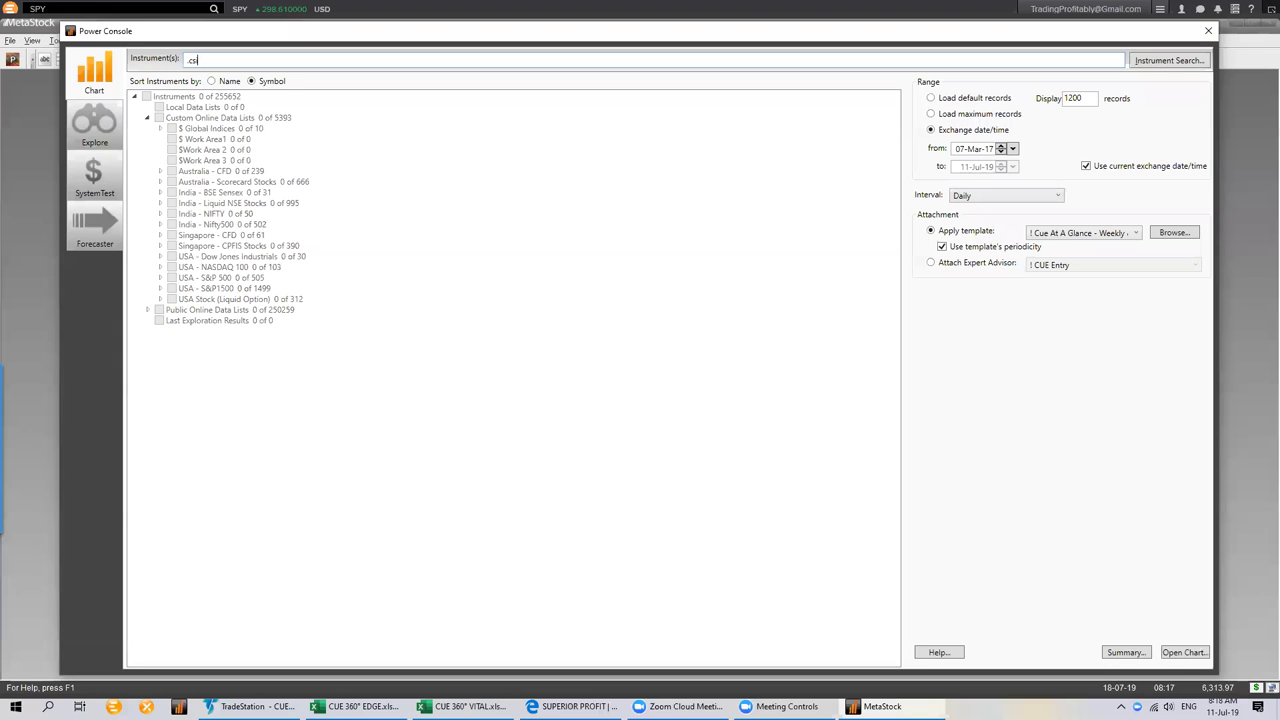
text(i500)
click(1187, 652)
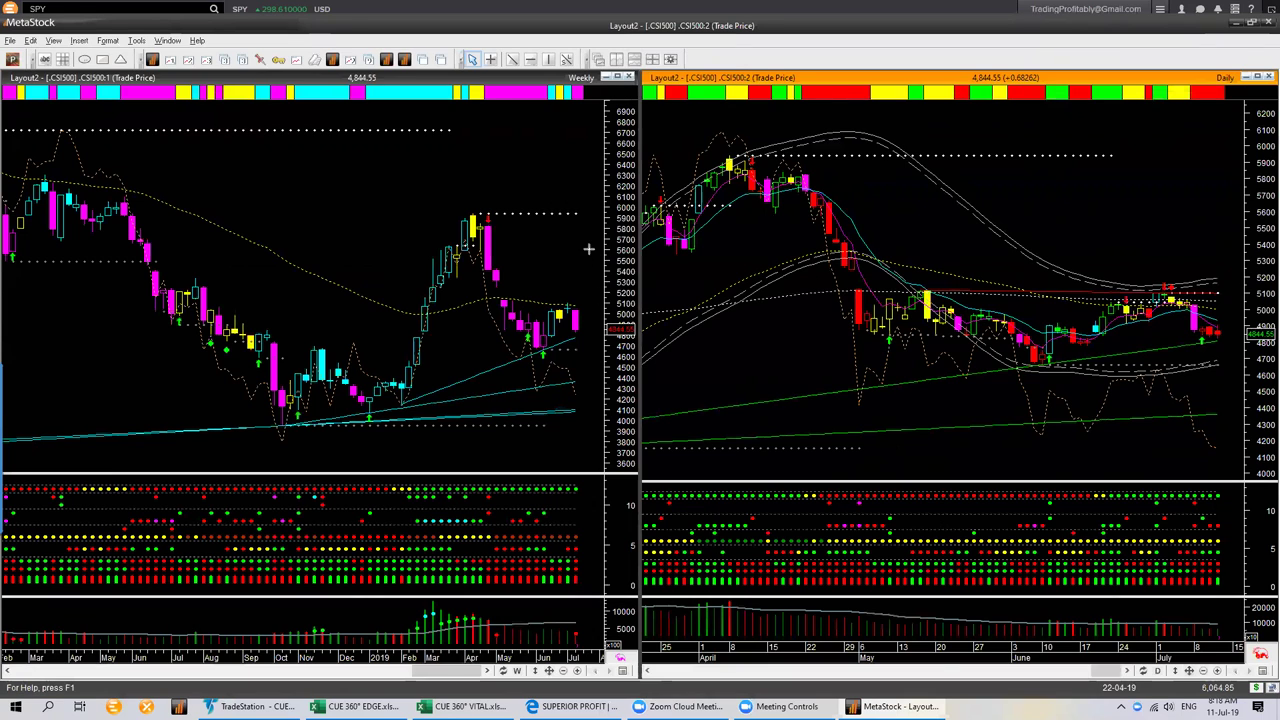
Mark the weekly chart's latest candle and rising support, and the daily chart's resistance and support, with arrows.
drag(590, 237, 580, 313)
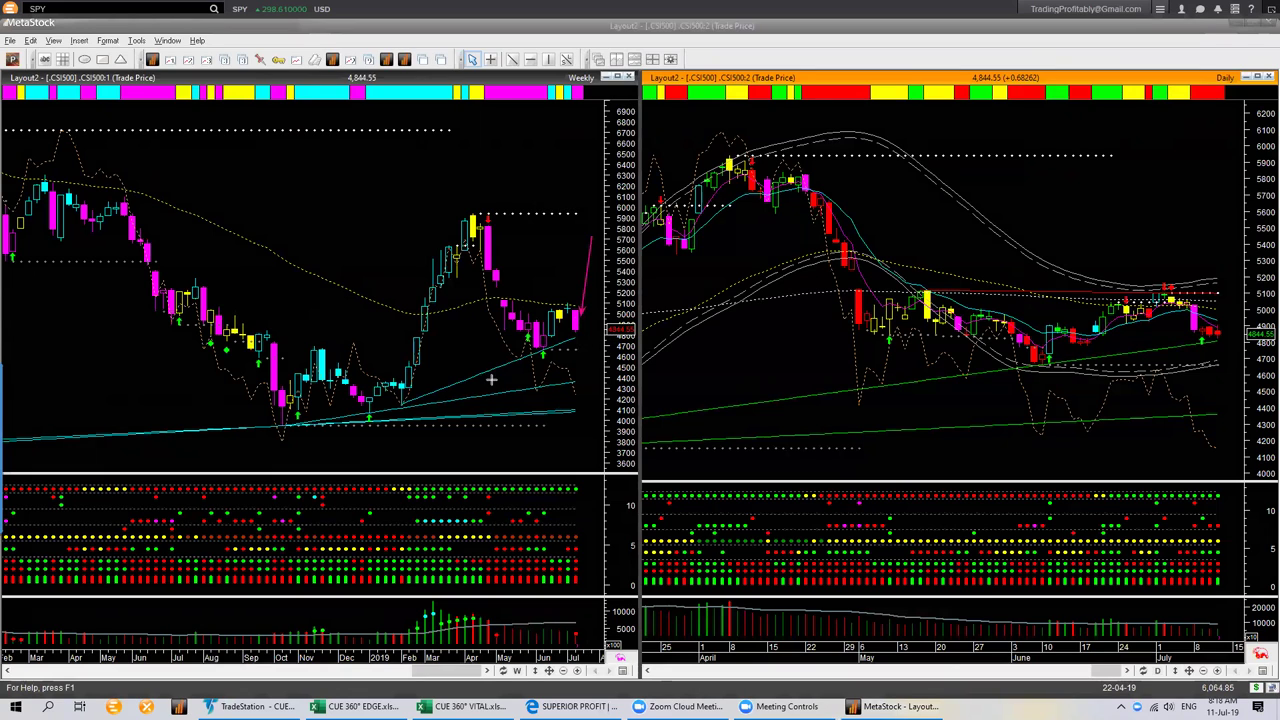
drag(482, 379, 587, 341)
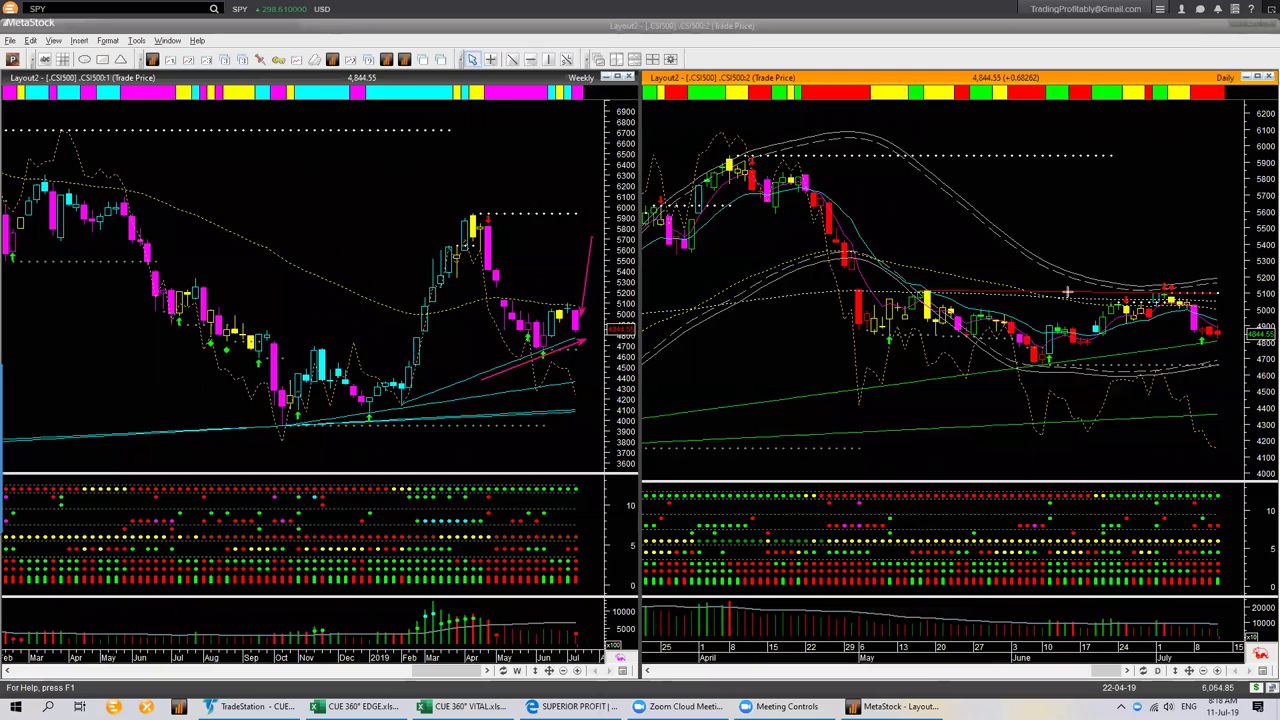
drag(1013, 286, 1230, 290)
drag(1090, 362, 1222, 343)
drag(1160, 258, 1177, 285)
drag(1080, 388, 1110, 364)
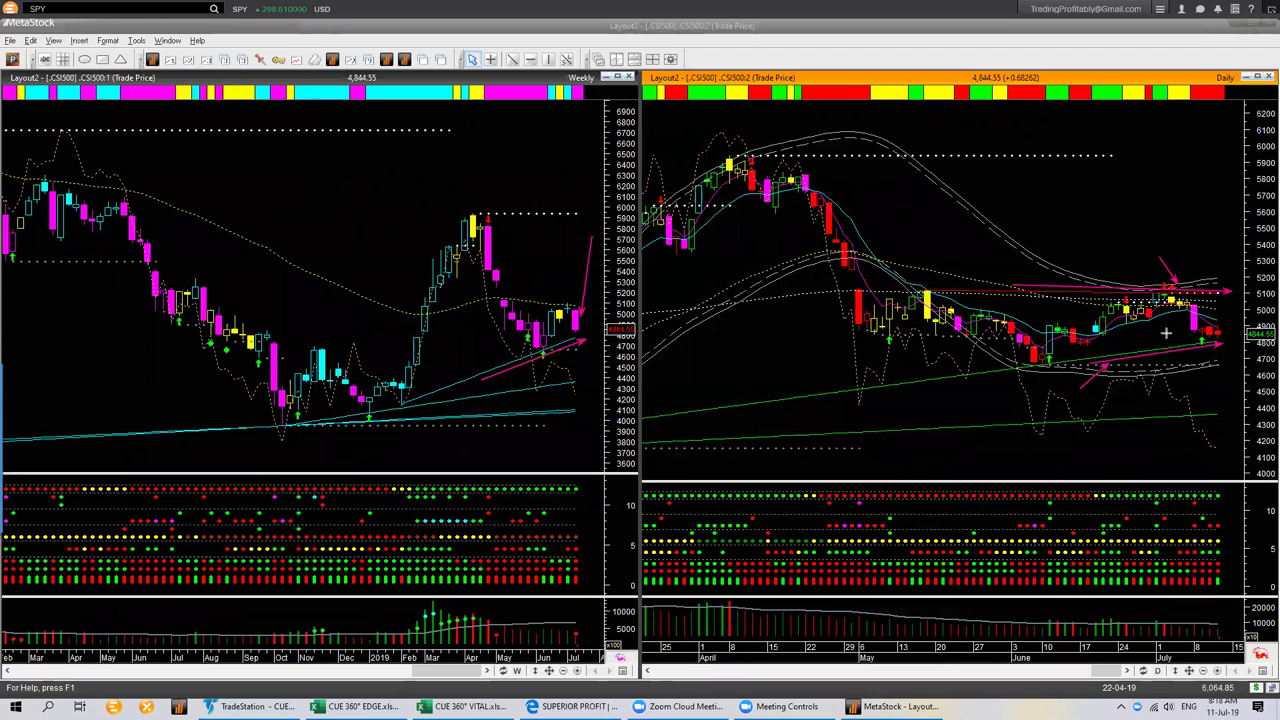
Sketch possible price moves at the daily chart's resistance and support with arrows, and erase all annotations.
drag(1218, 291, 1238, 245)
drag(1226, 338, 1251, 367)
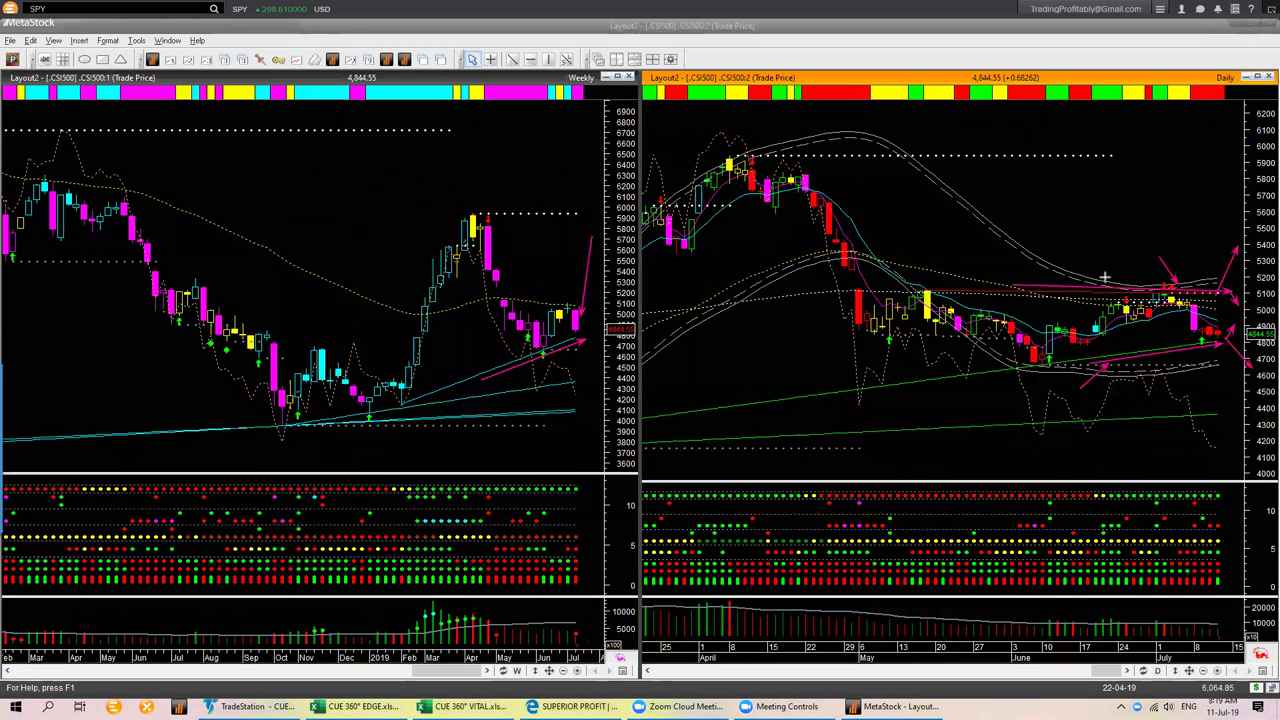
key(e)
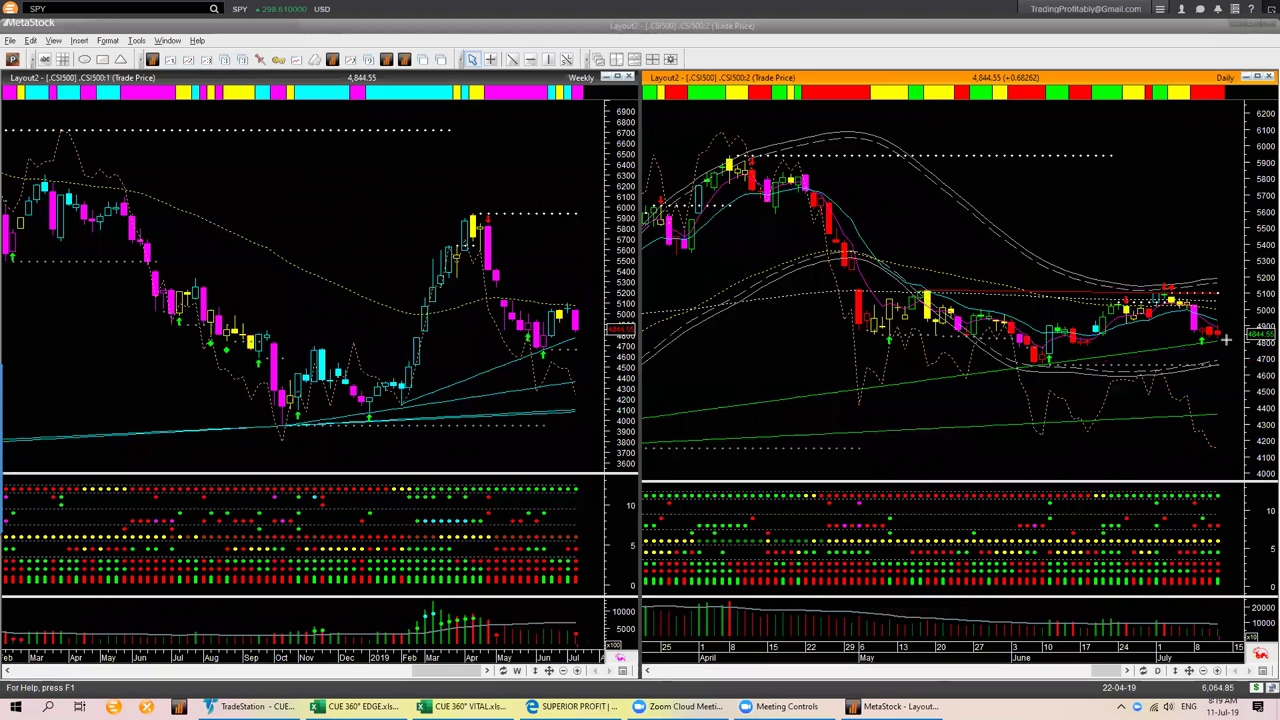
Sketch short arrows around the latest daily candles and the rising support line of .CSI500.
click(1228, 336)
drag(1234, 320, 1234, 317)
mouse_move(1220, 336)
mouse_down()
mouse_move(1228, 354)
mouse_move(1223, 344)
mouse_up()
drag(1236, 334, 1218, 355)
mouse_move(1218, 354)
mouse_down()
mouse_move(1183, 351)
mouse_move(1231, 344)
mouse_move(1243, 318)
mouse_move(1206, 348)
mouse_move(1221, 347)
mouse_up()
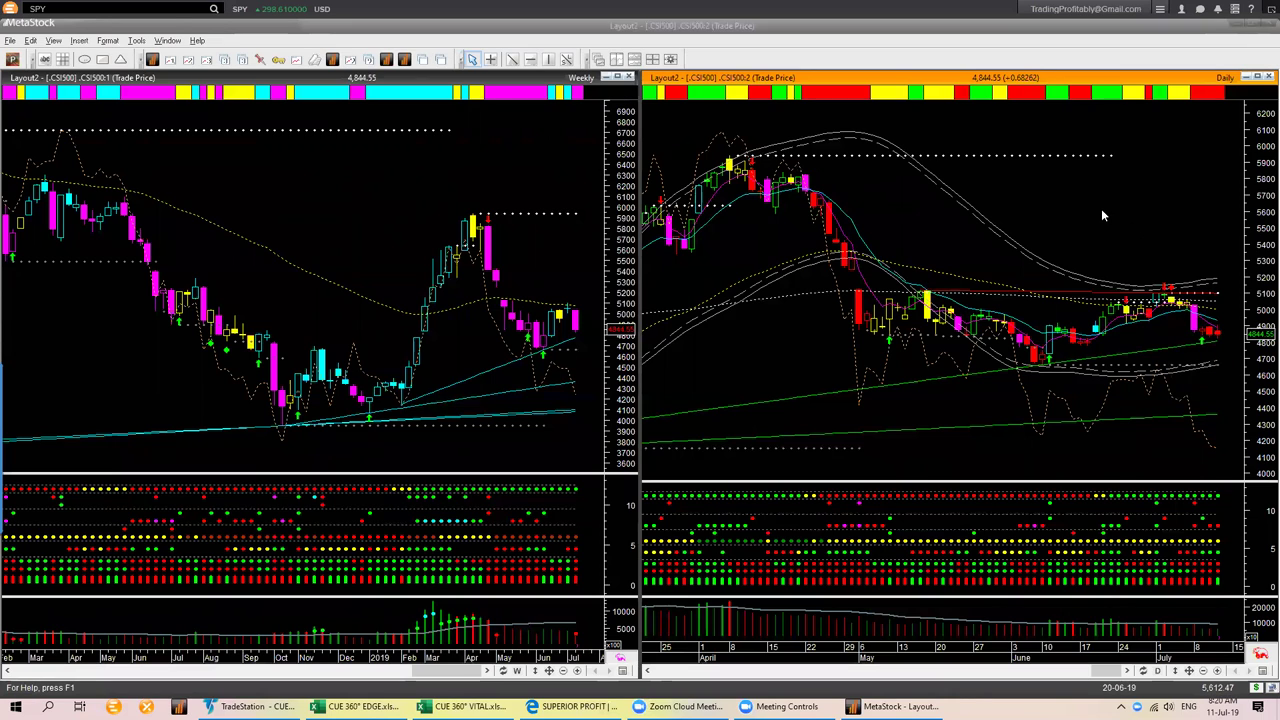
Switch both charts to the Hang Seng Index, symbol .HSI.
click(1067, 214)
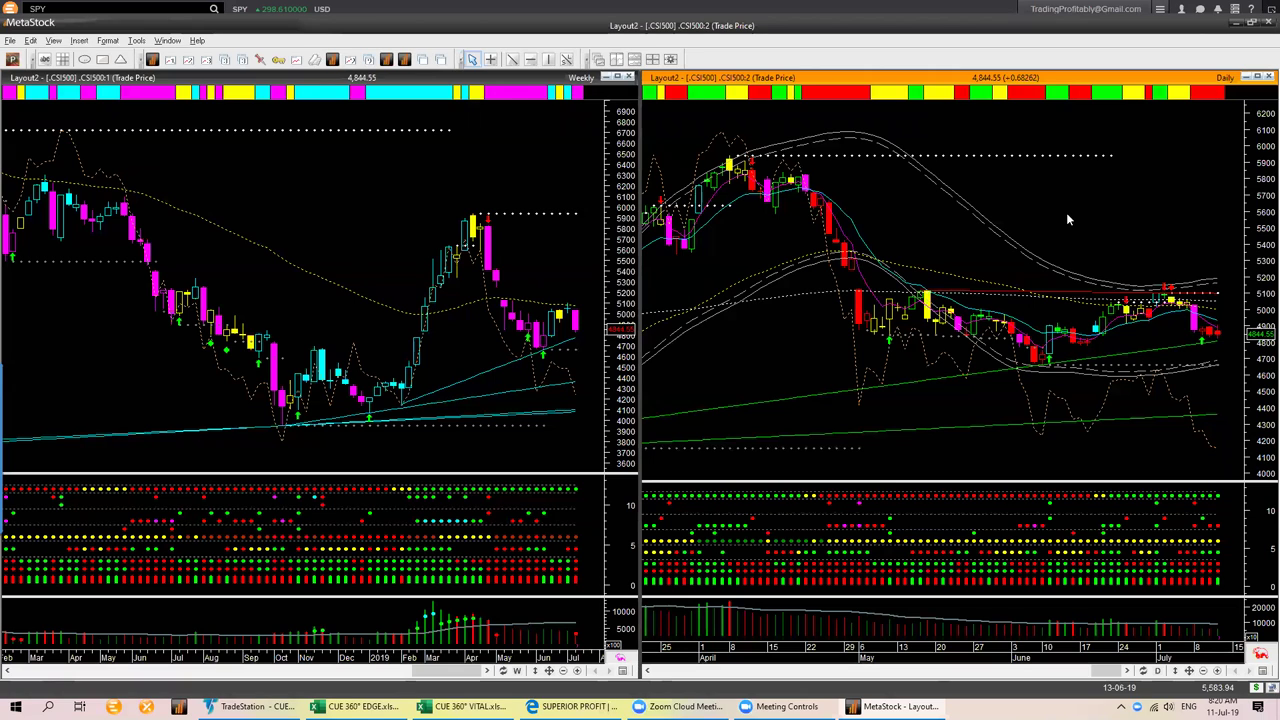
text(.hsi)
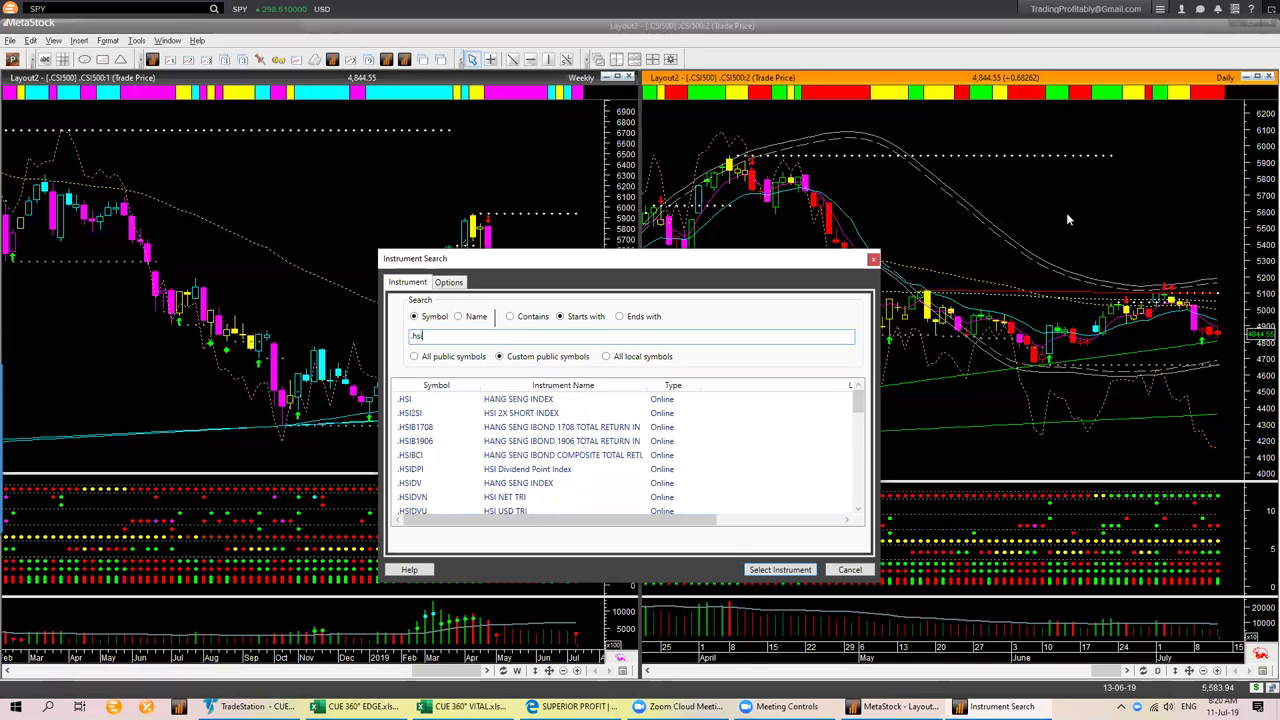
key(Return)
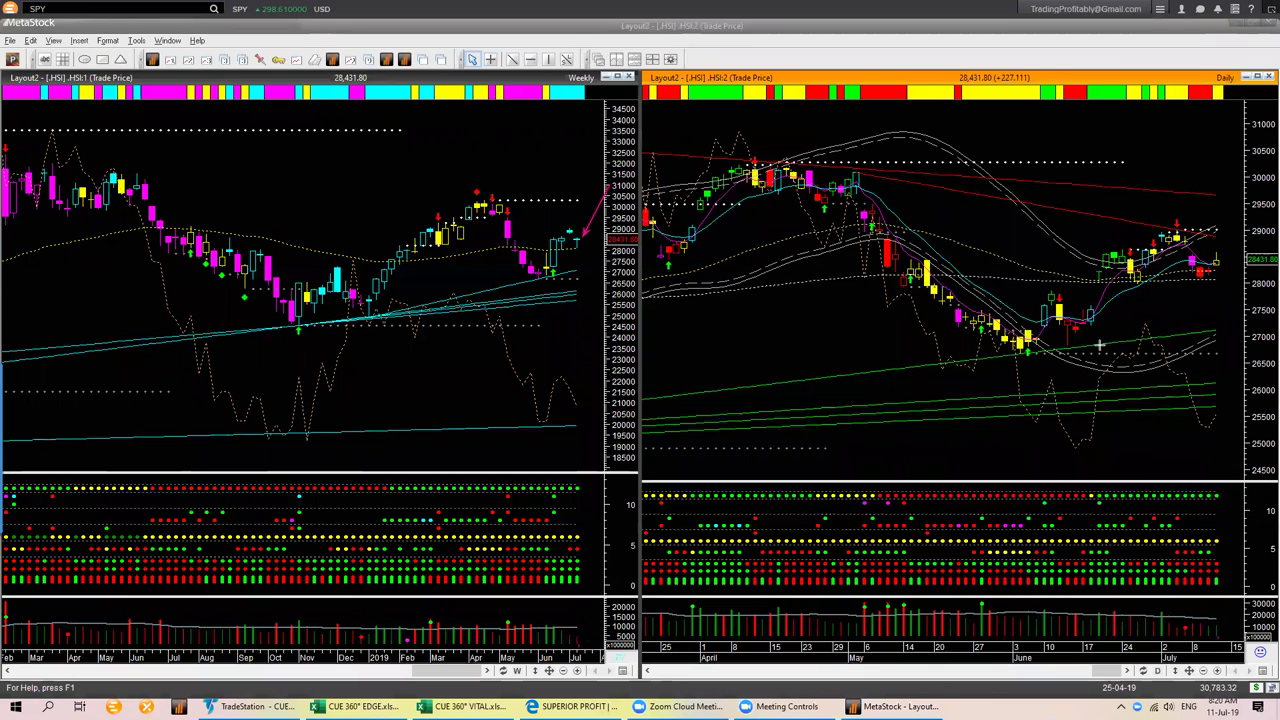
Mark the recent highs, rising lows and support line on the daily .HSI chart with arrows, and erase all annotations.
drag(1098, 347, 1247, 271)
drag(1170, 224, 1172, 225)
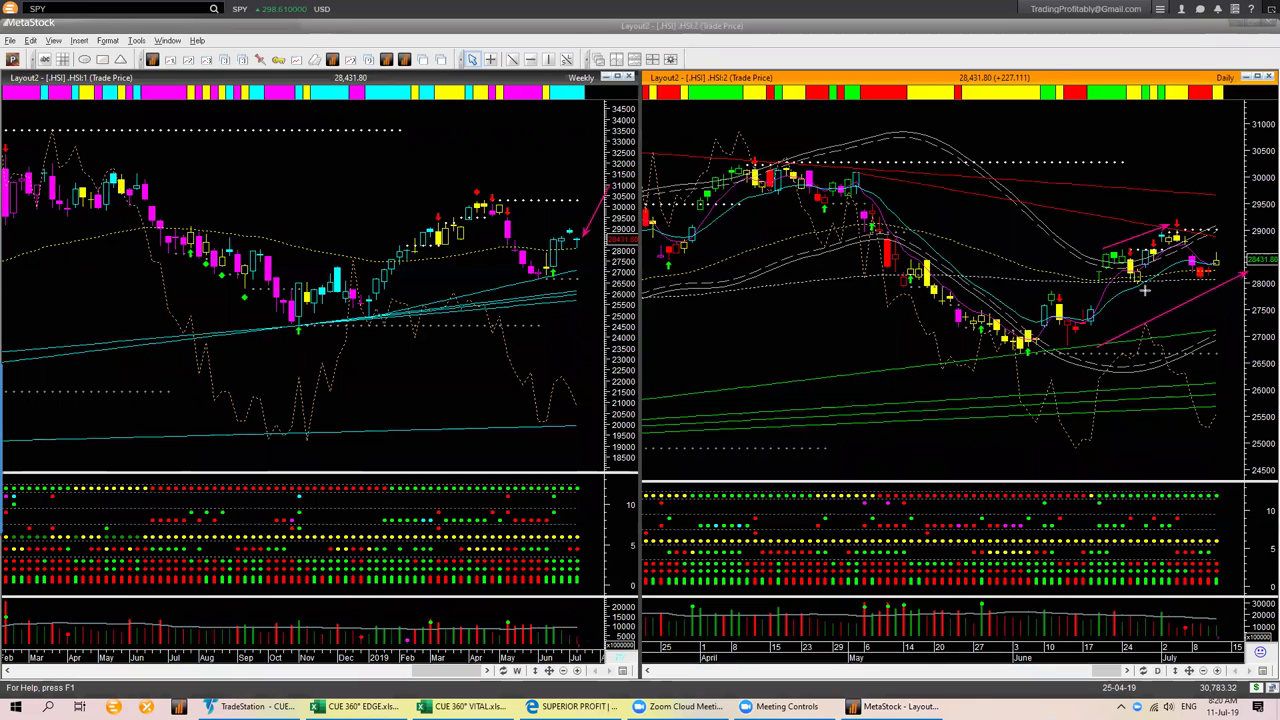
drag(1145, 290, 1230, 277)
drag(1082, 357, 1236, 337)
drag(1157, 219, 1269, 236)
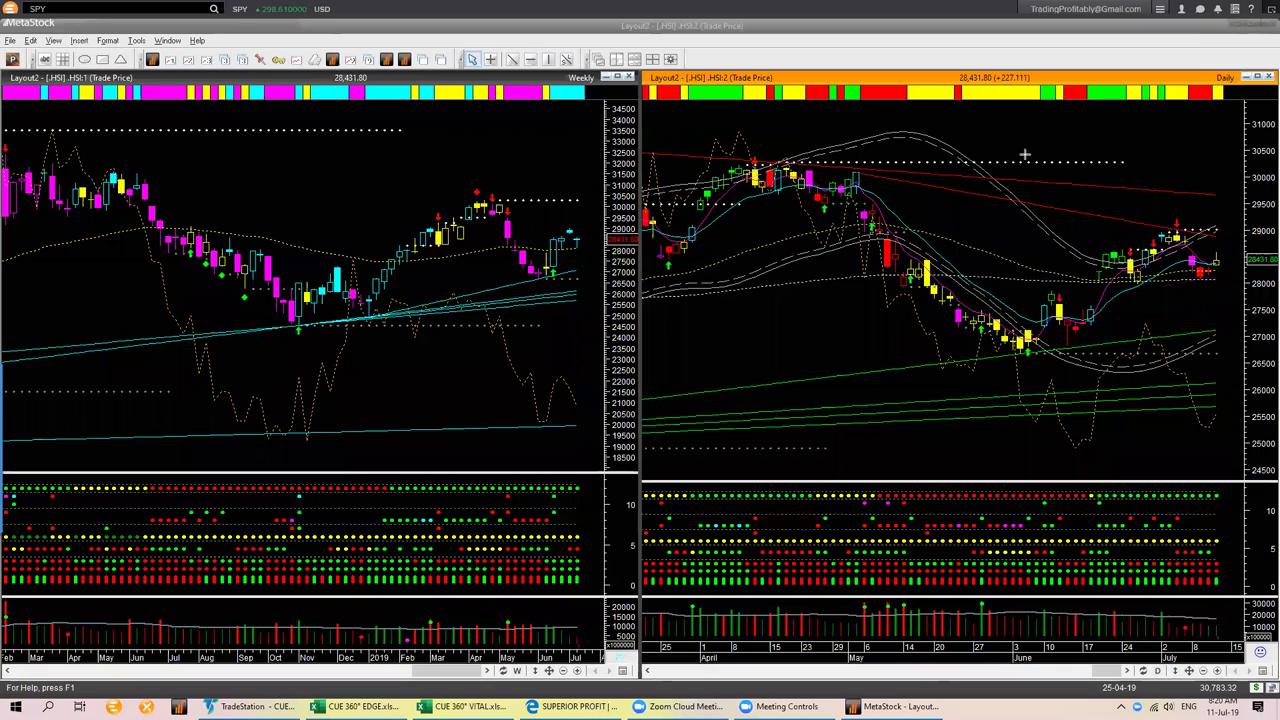
key(e)
Switch both charts to the NIFTY 50 index, symbol .NSEI.
click(704, 323)
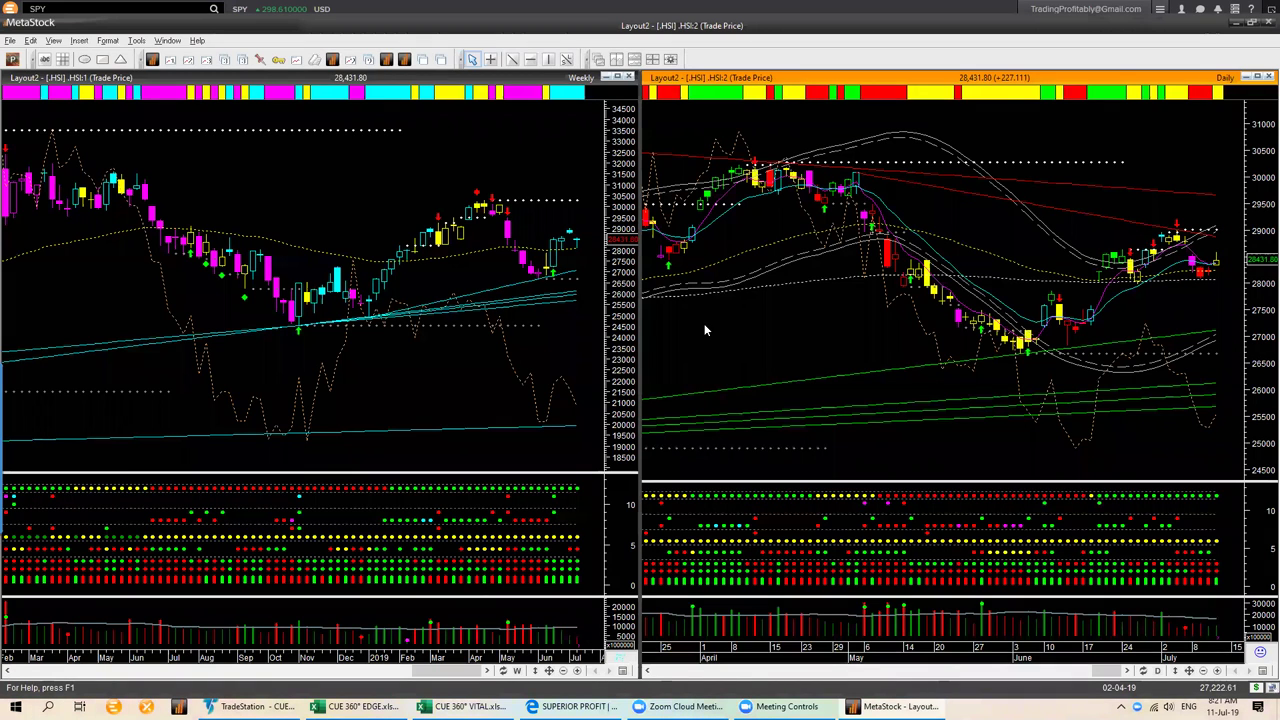
text(.nsei)
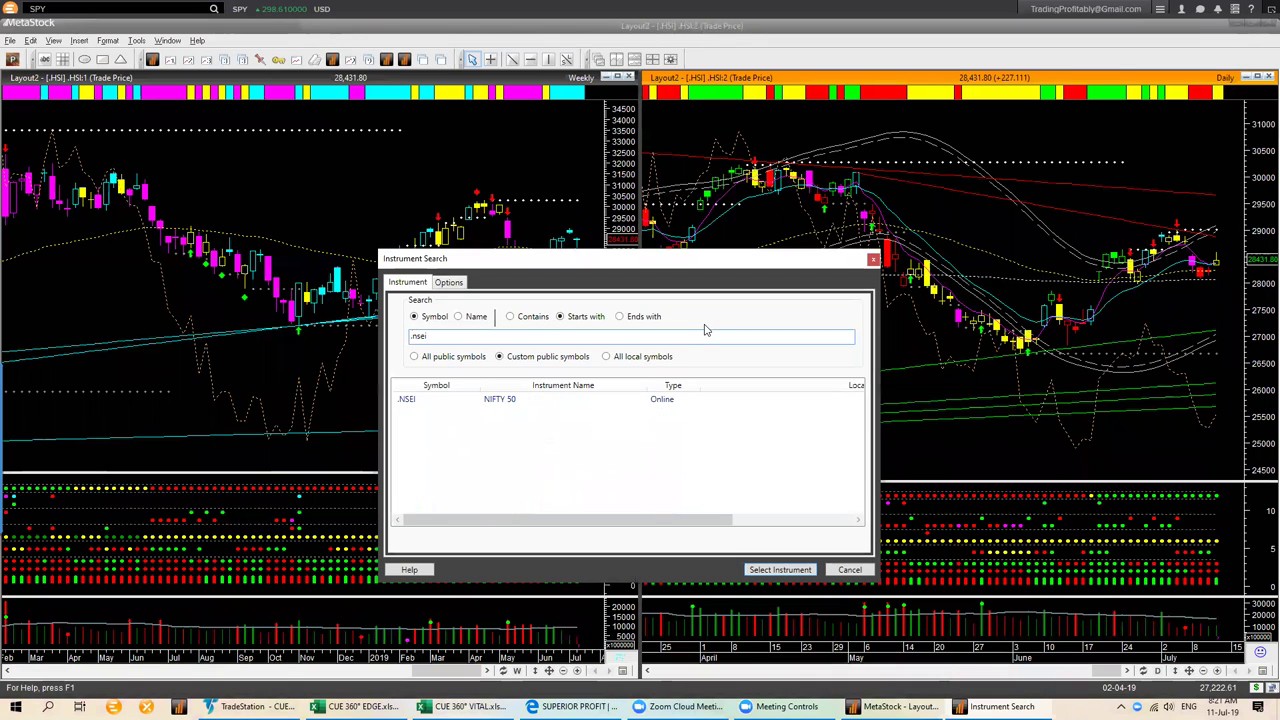
key(Return)
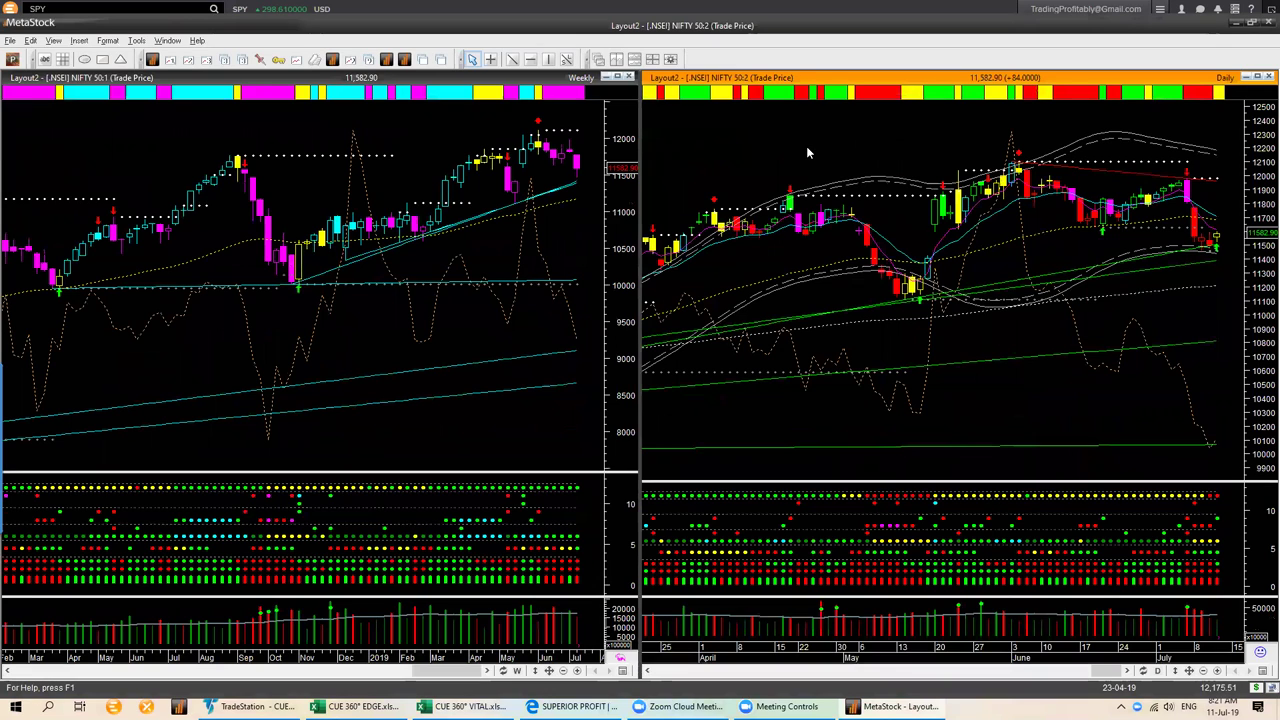
Mark the recent high and the rising support line on the weekly NIFTY 50 chart with arrows.
drag(476, 110, 536, 120)
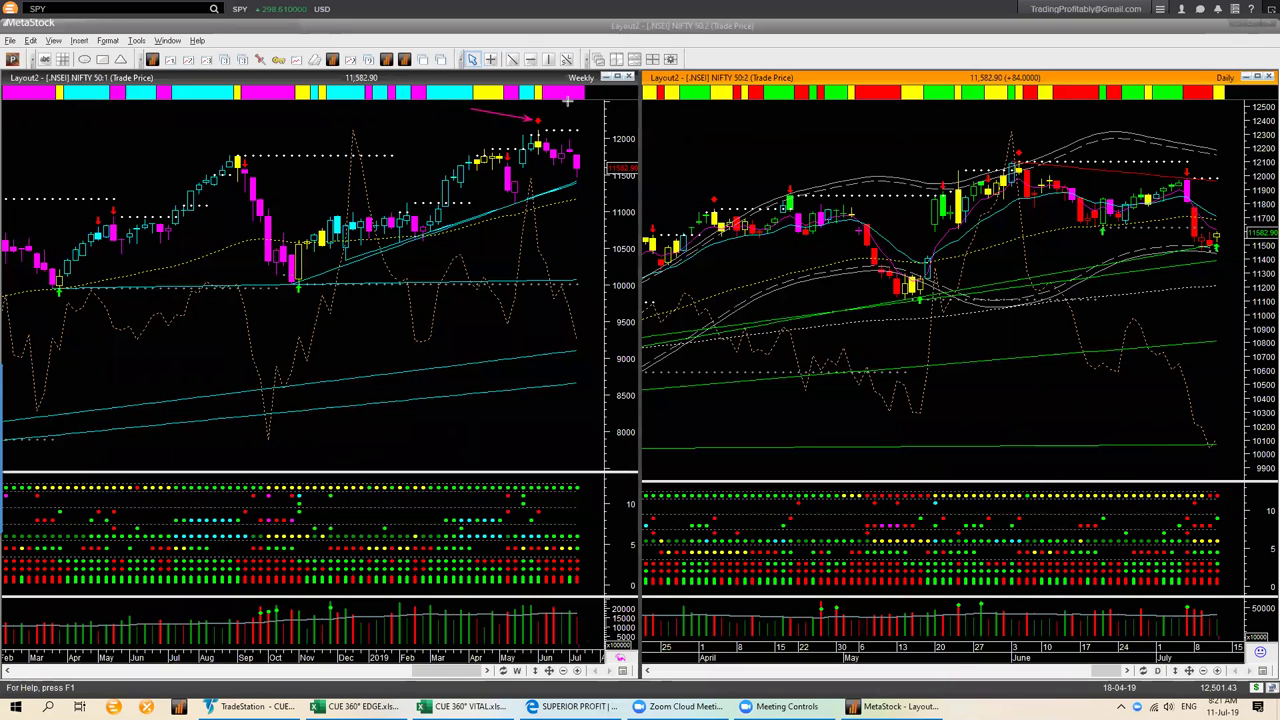
drag(555, 101, 540, 116)
drag(552, 196, 602, 178)
mouse_move(604, 175)
mouse_down()
mouse_move(610, 187)
mouse_move(596, 178)
mouse_up()
Mark the lower highs, resistance levels and latest support lows on the daily .NSEI chart with arrows, and erase all annotations.
drag(1131, 111, 1026, 150)
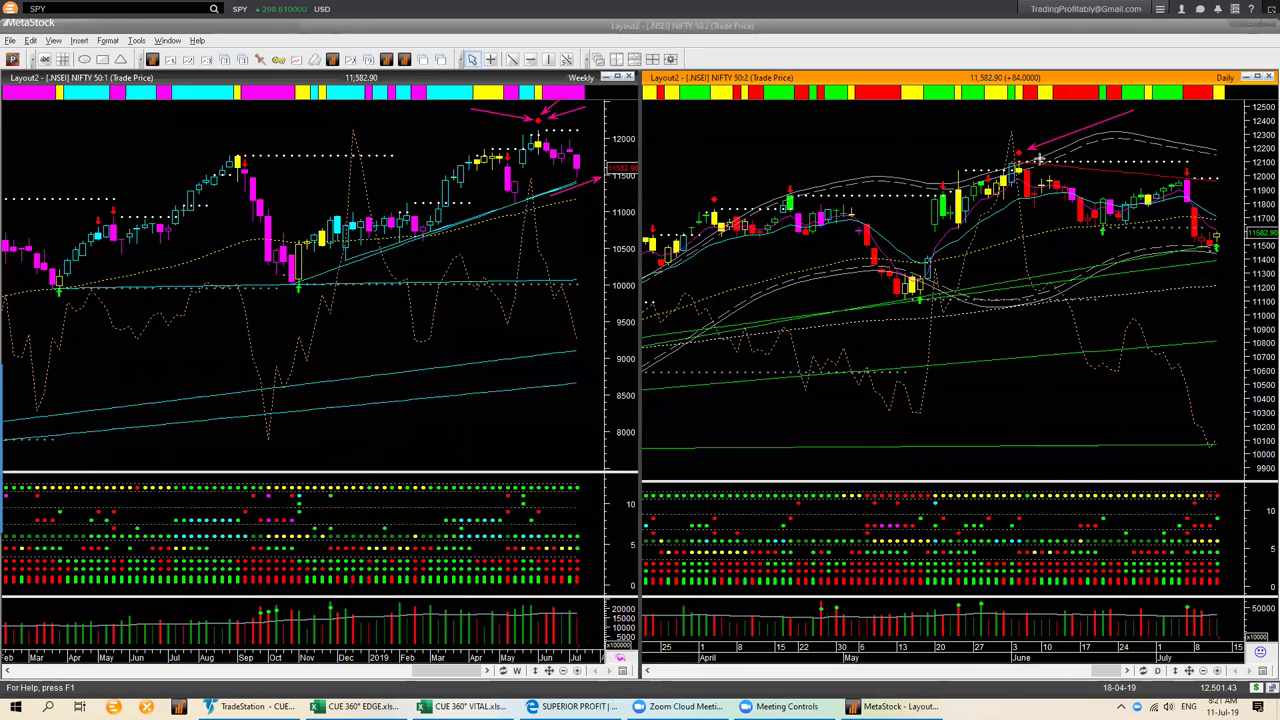
drag(1216, 122, 1190, 174)
drag(1188, 203, 1238, 203)
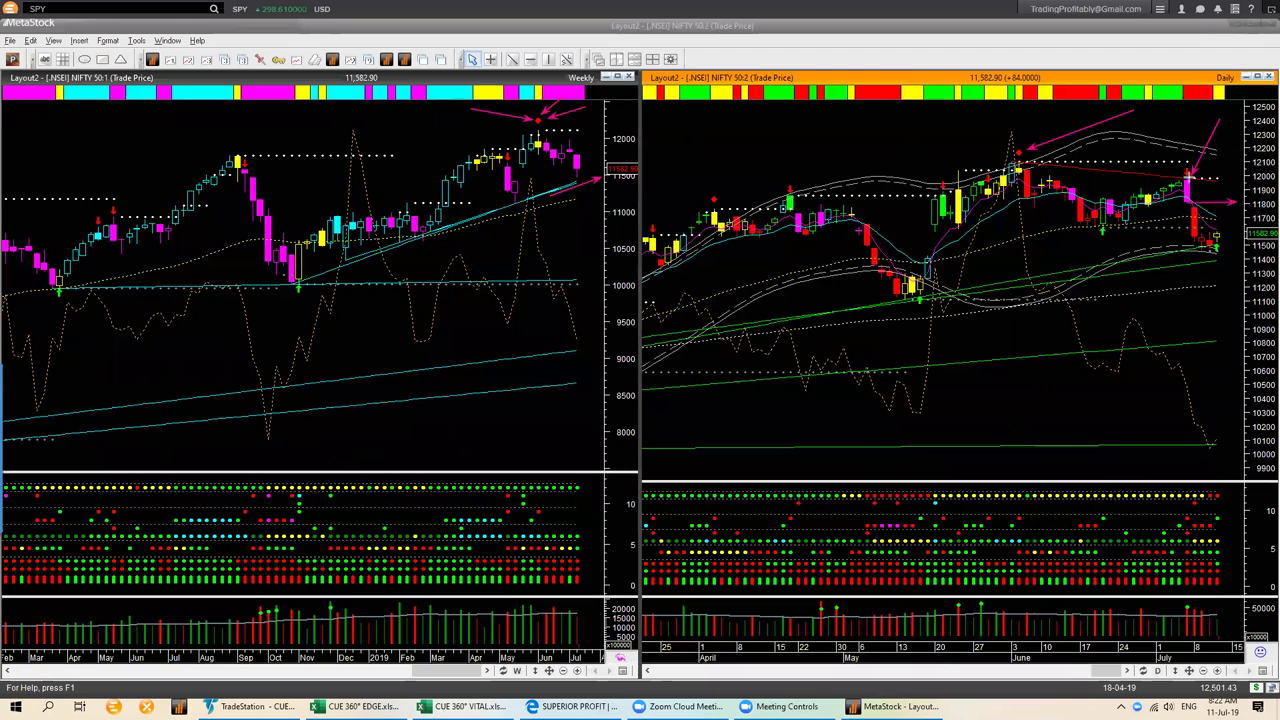
drag(1189, 178, 1246, 176)
drag(1099, 269, 1211, 250)
drag(1176, 307, 1200, 253)
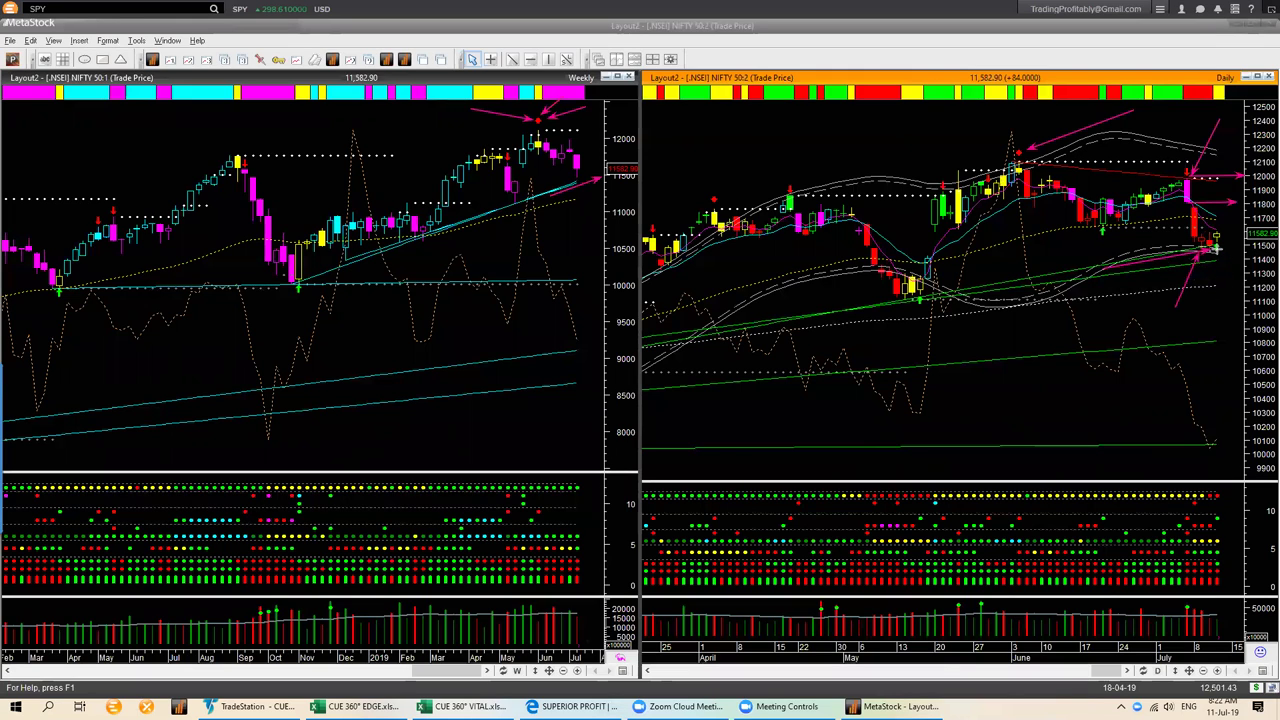
drag(1217, 248, 1256, 346)
key(Escape)
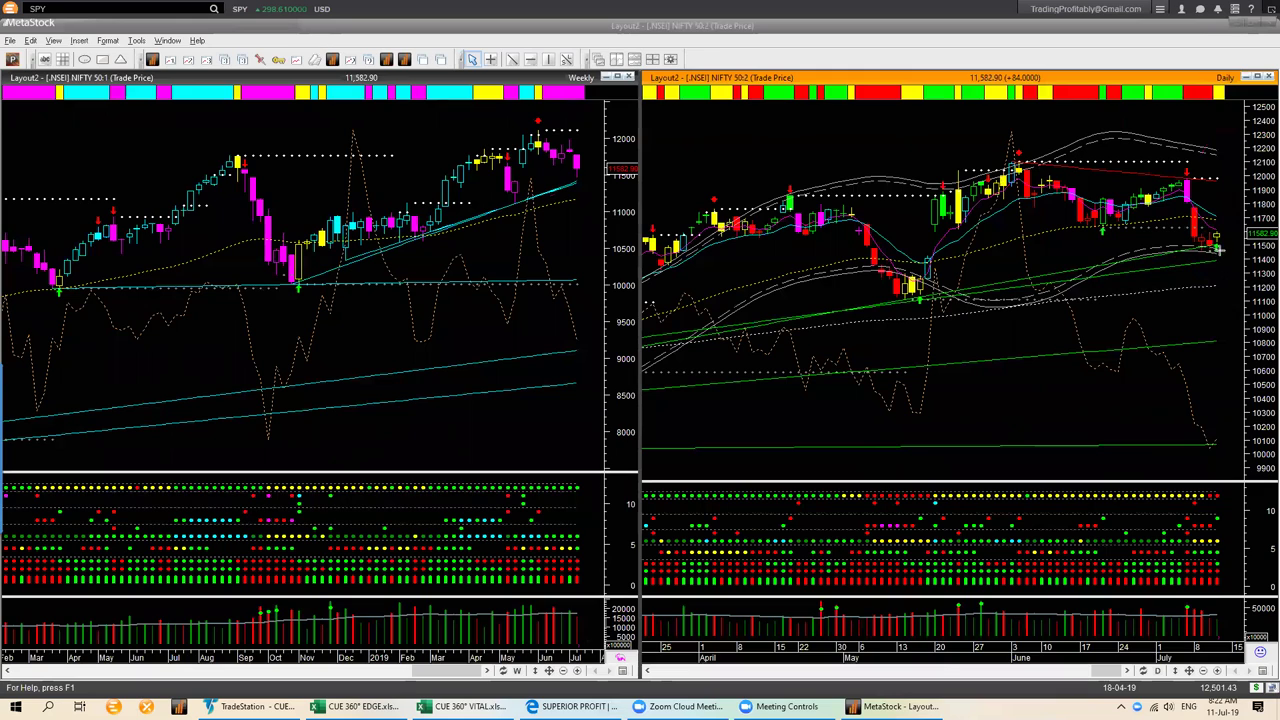
Sketch short arrows for a possible rebound and renewed decline beside the latest daily .NSEI candles.
drag(1176, 316, 1211, 259)
key(Delete)
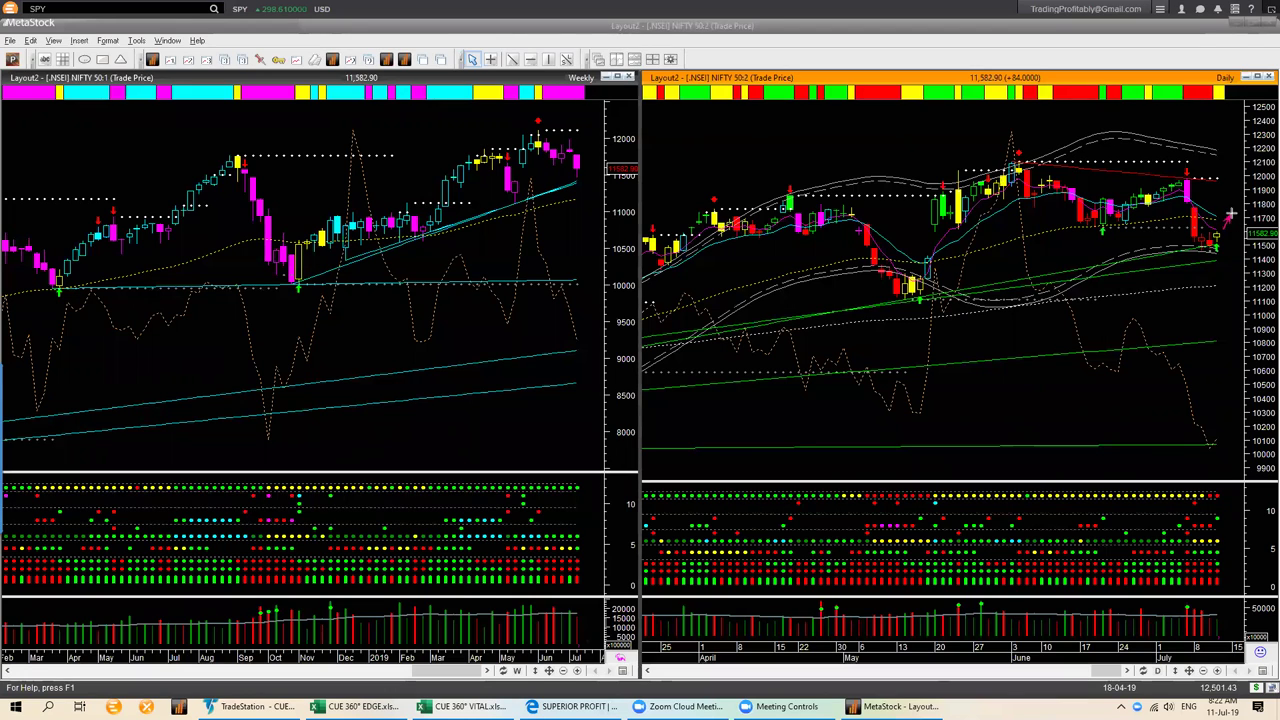
drag(1231, 213, 1249, 253)
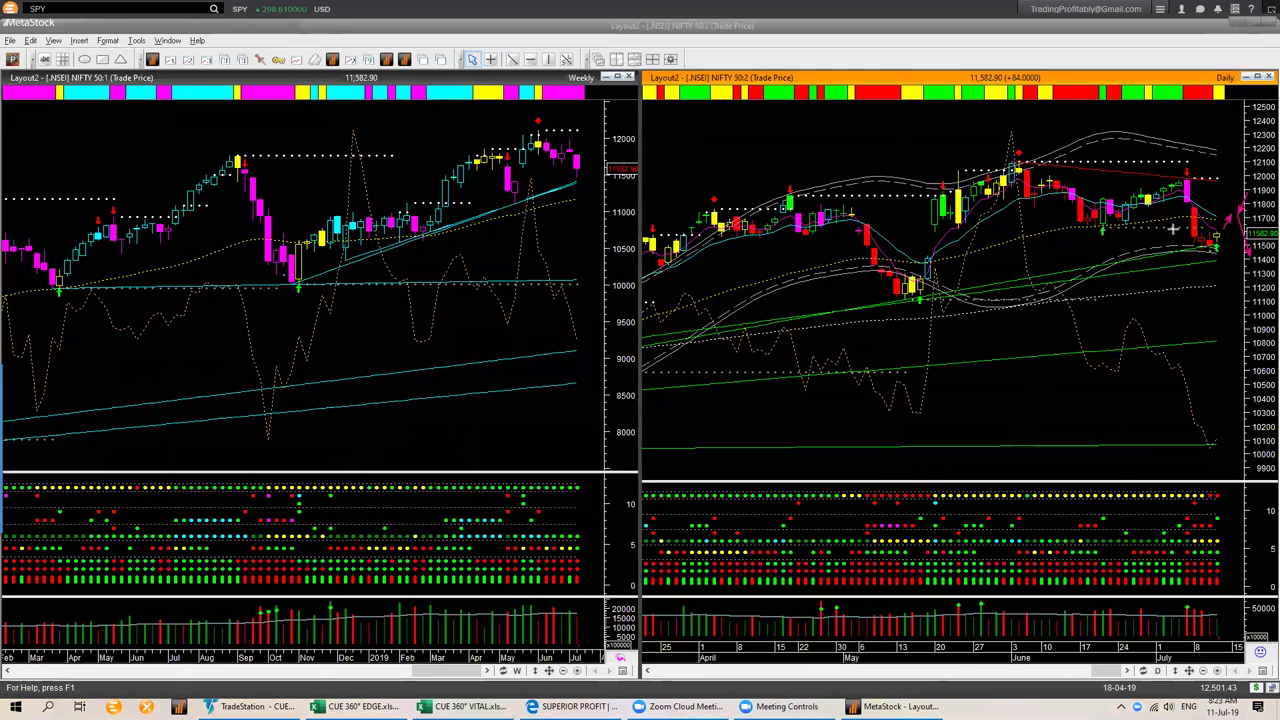
click(1213, 152)
drag(1195, 181, 1191, 185)
drag(1177, 289, 1194, 266)
Try to switch both charts to the FTSE 100 index, symbol .FTSE, and close the layout.
text(.ftse)
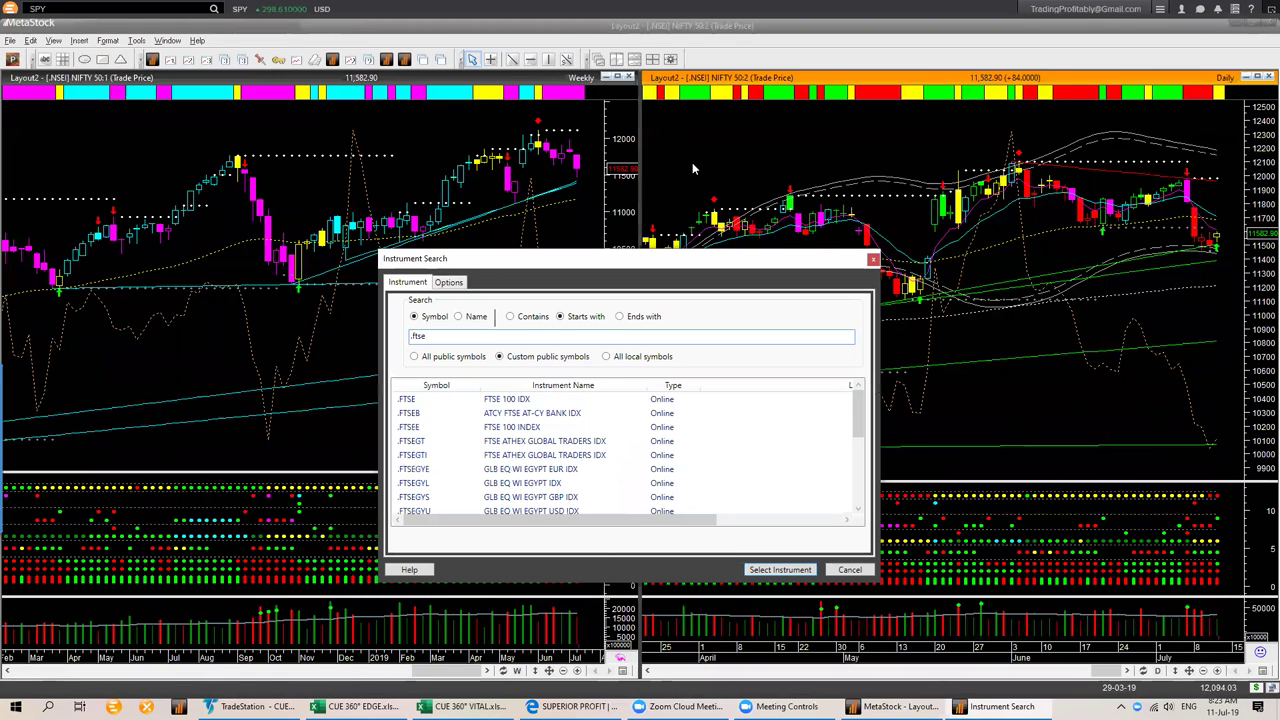
key(Return)
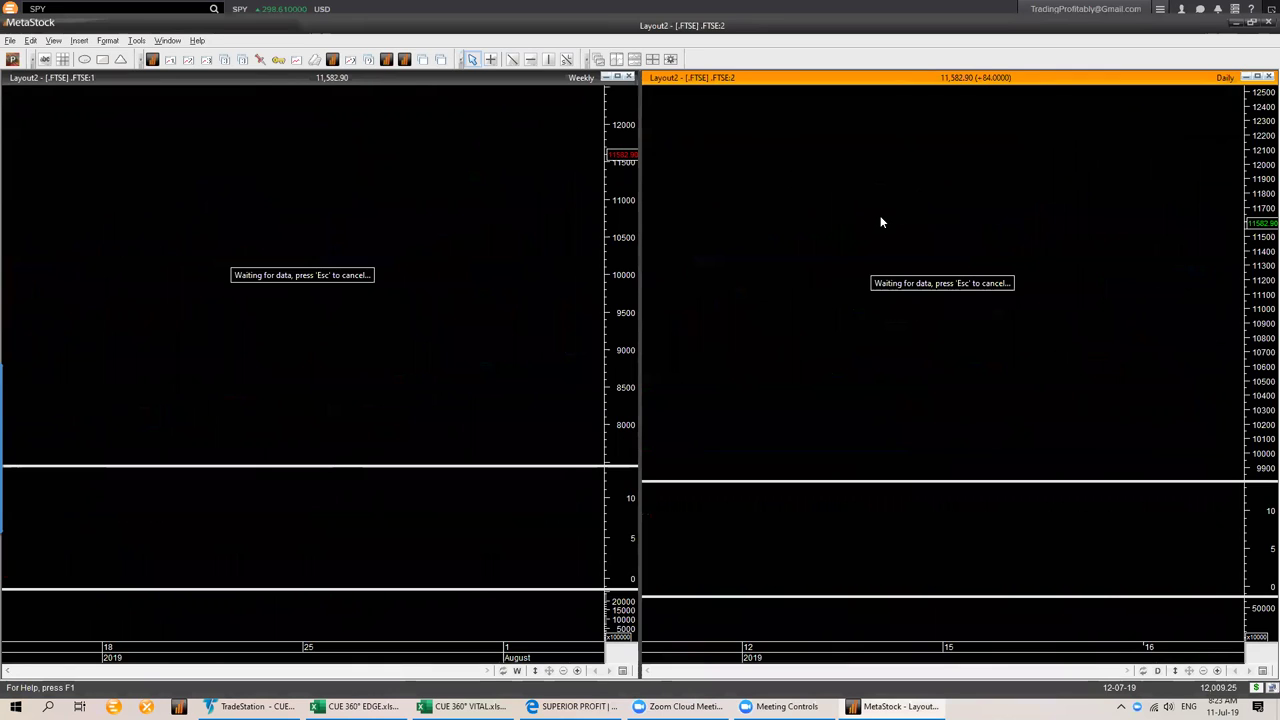
key(alt+f)
key(c)
click(645, 390)
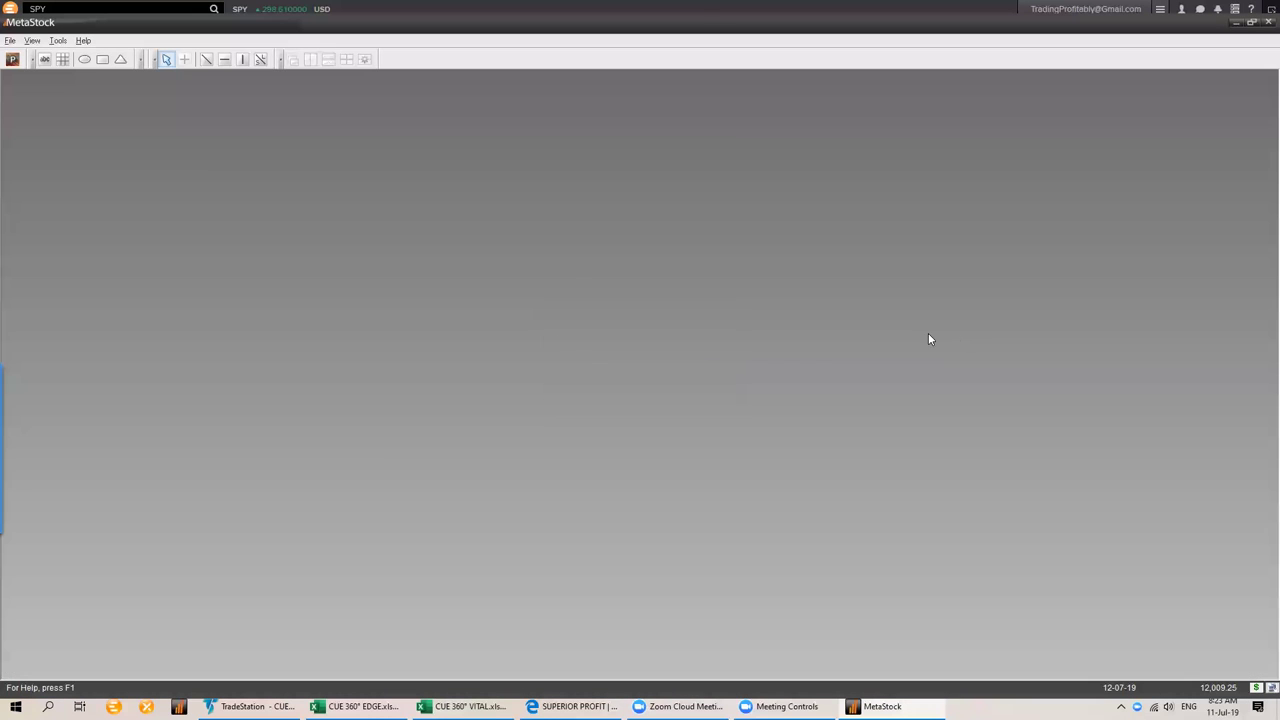
Try to open .FTSE from the Power Console with the Cue At A Glance template, and close the layout without saving.
click(13, 60)
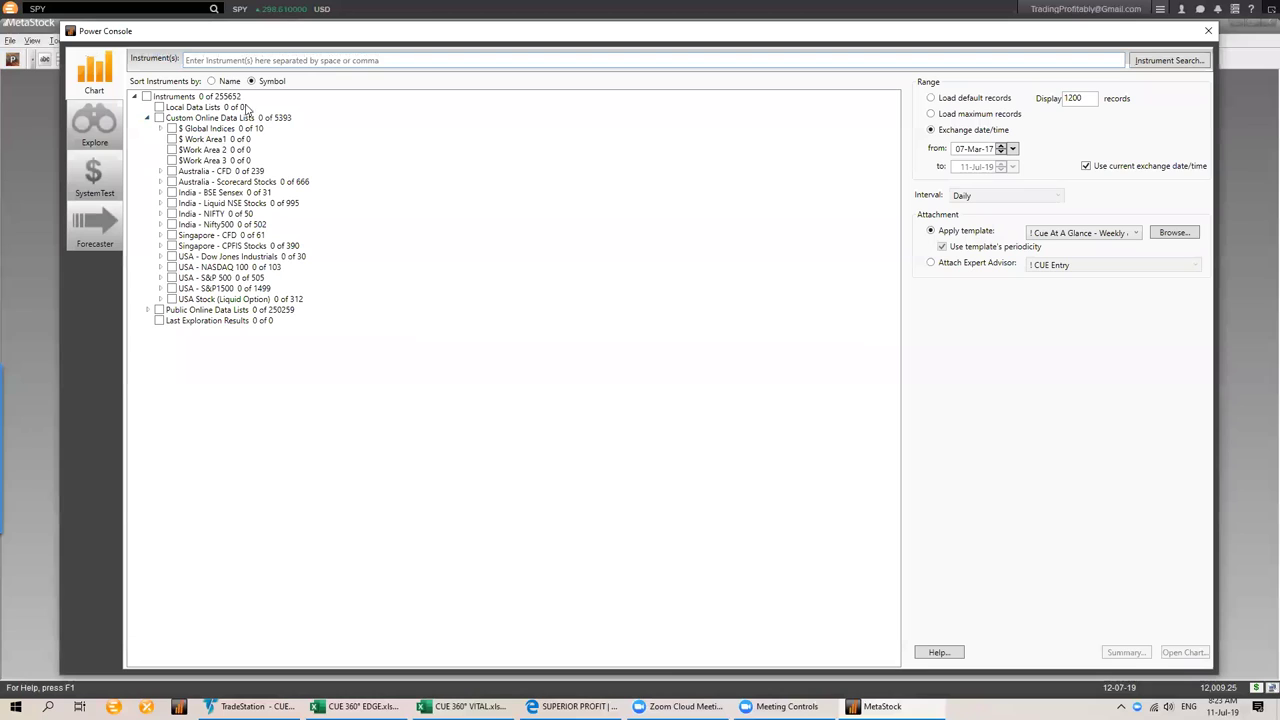
click(229, 59)
text(i)
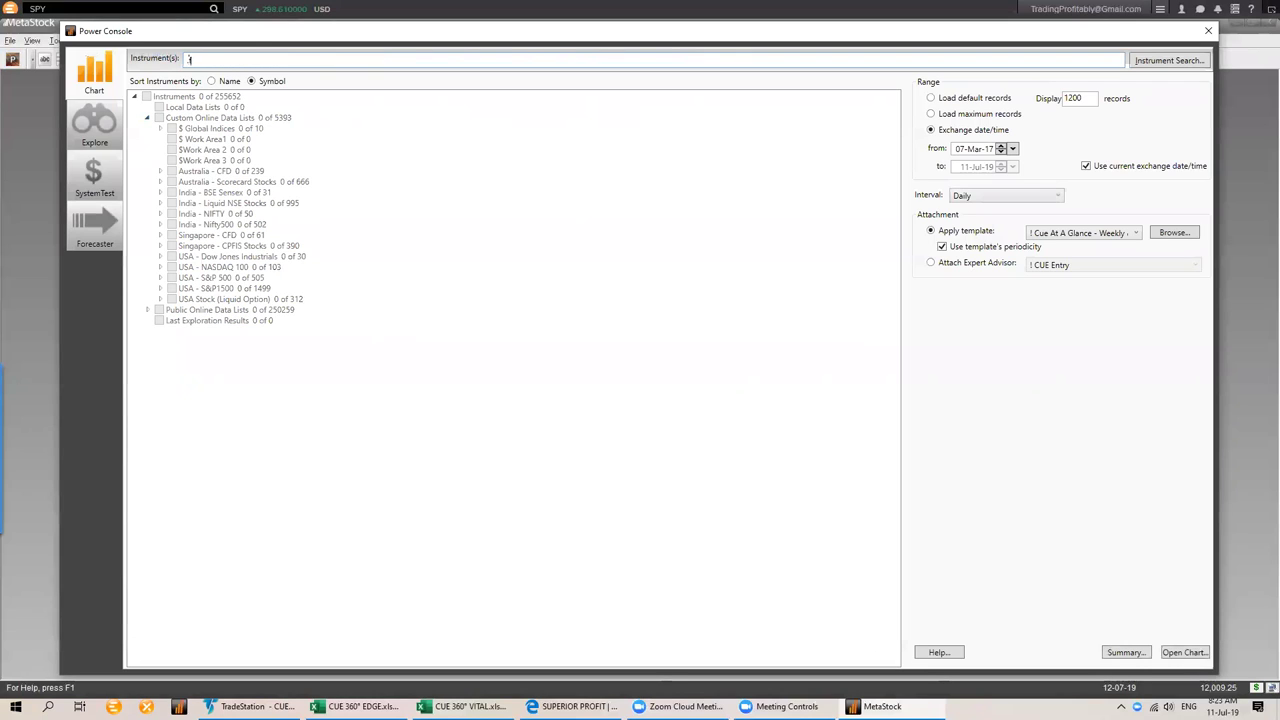
text(ftse)
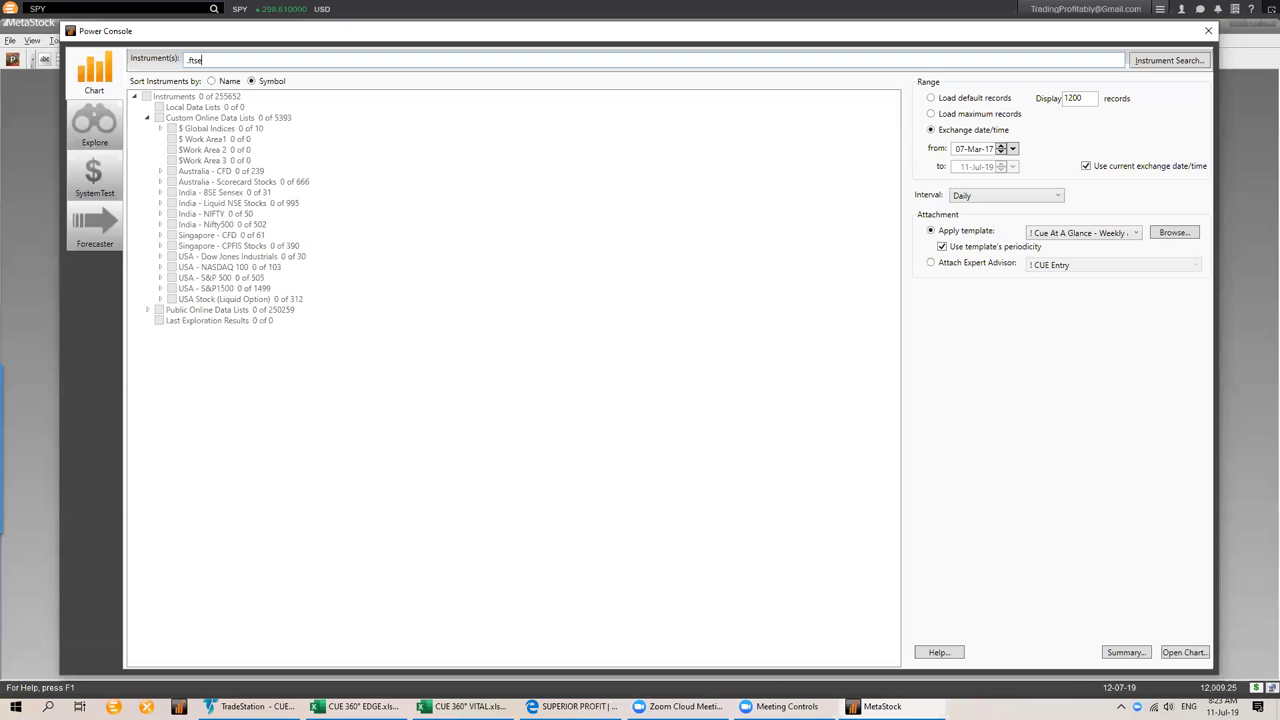
key(Return)
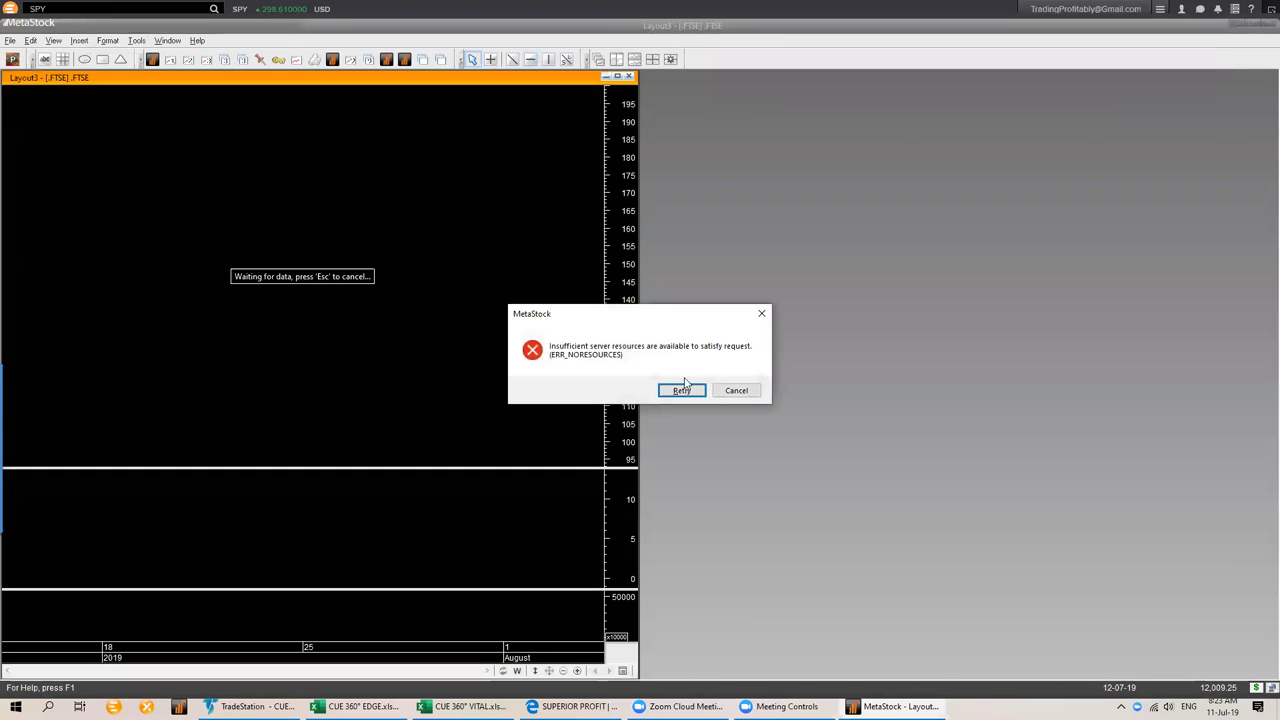
click(736, 391)
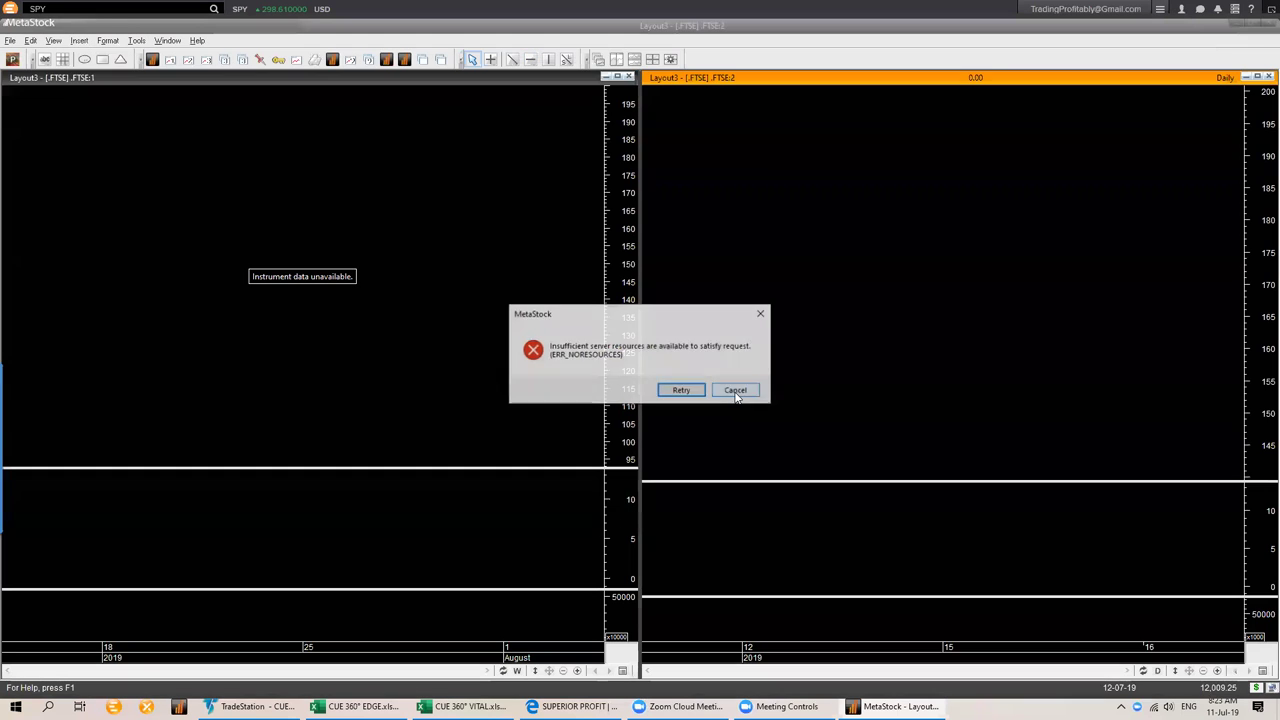
click(737, 390)
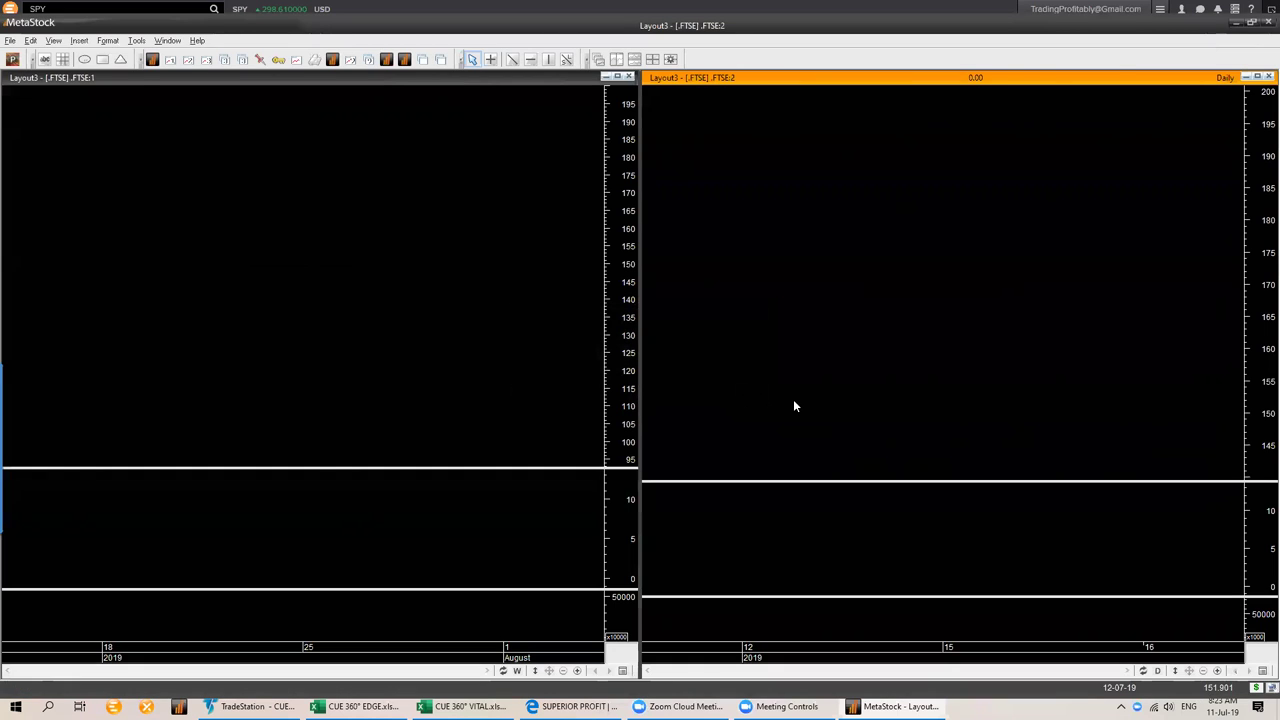
key(alt+f)
key(c)
key(n)
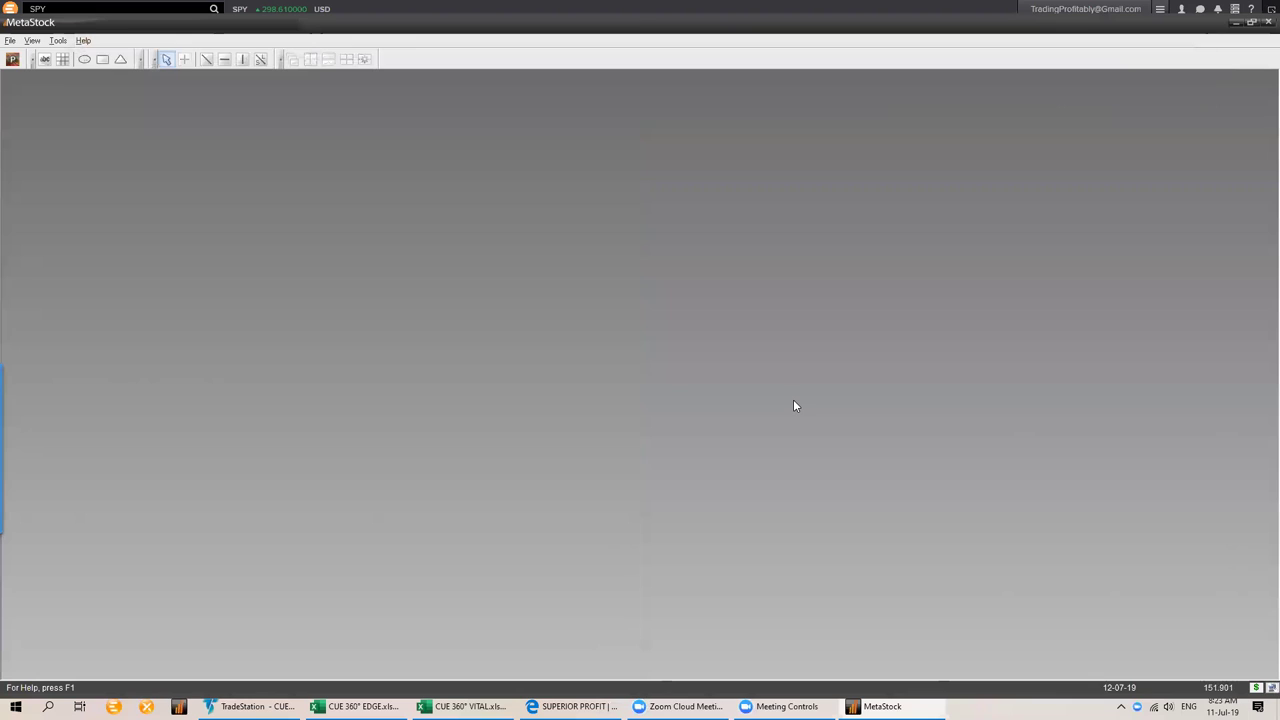
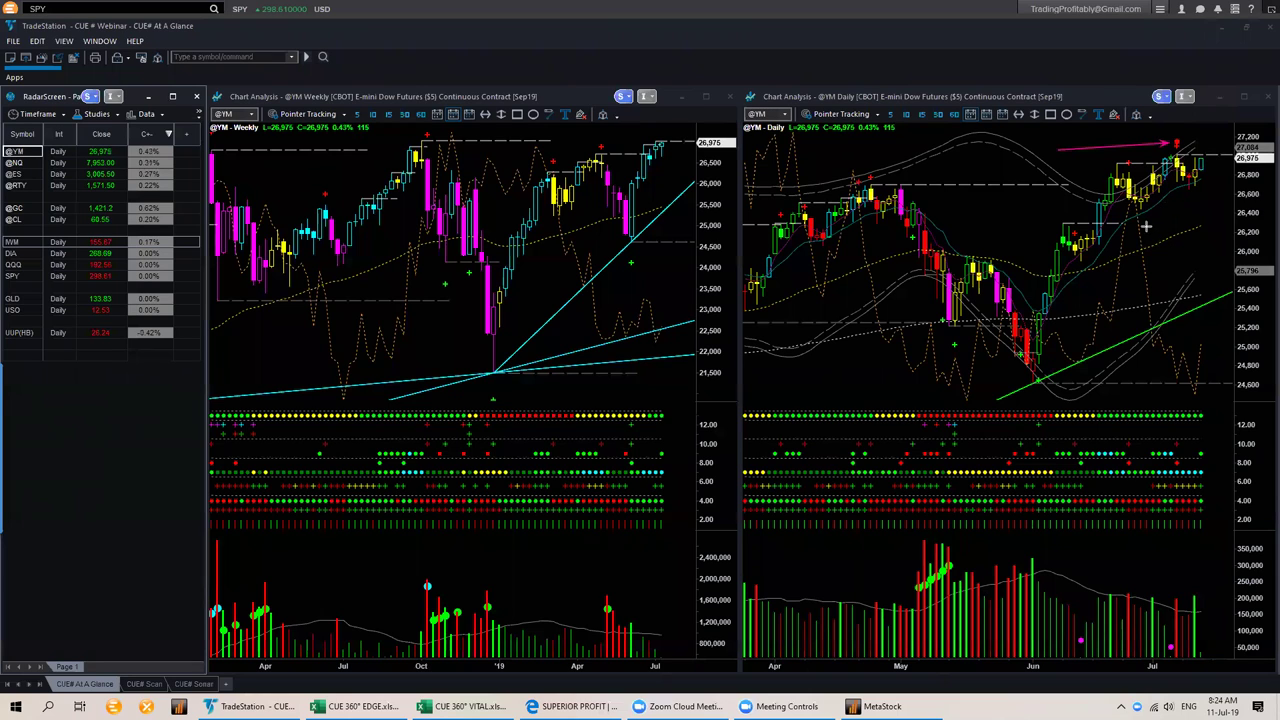
drag(1150, 235, 1178, 186)
drag(1213, 111, 1183, 137)
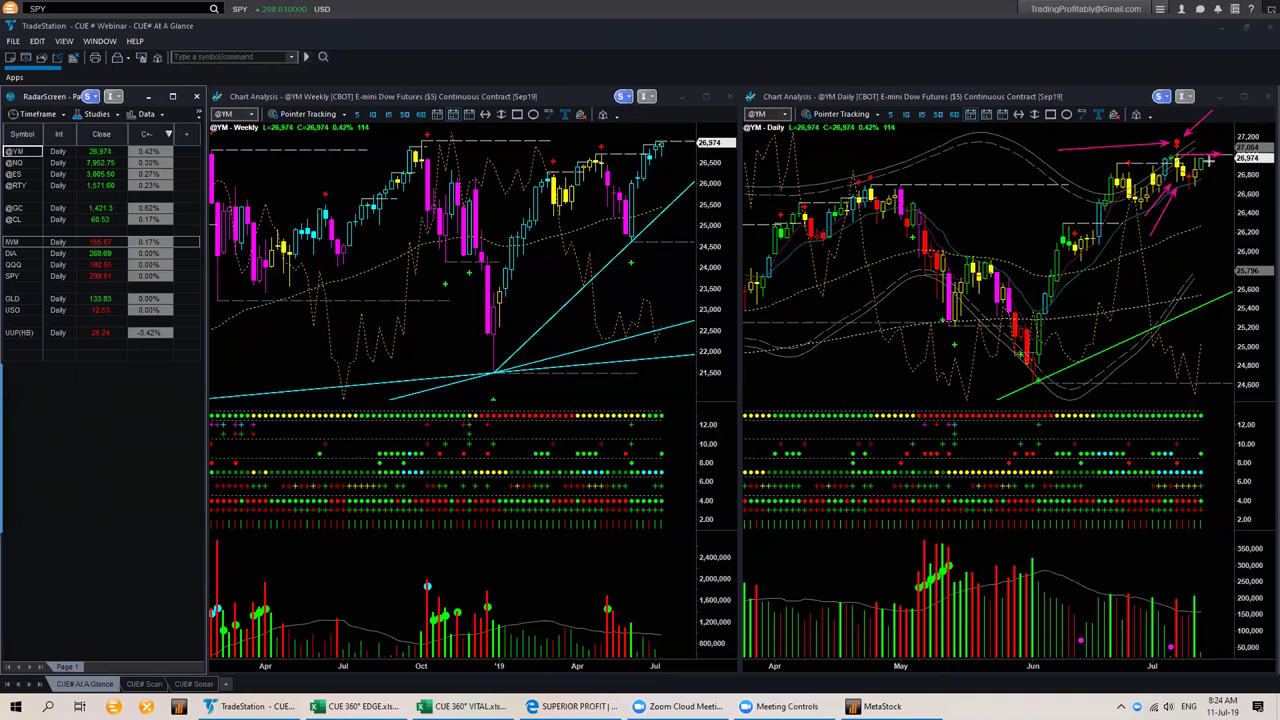
drag(1210, 158, 1255, 201)
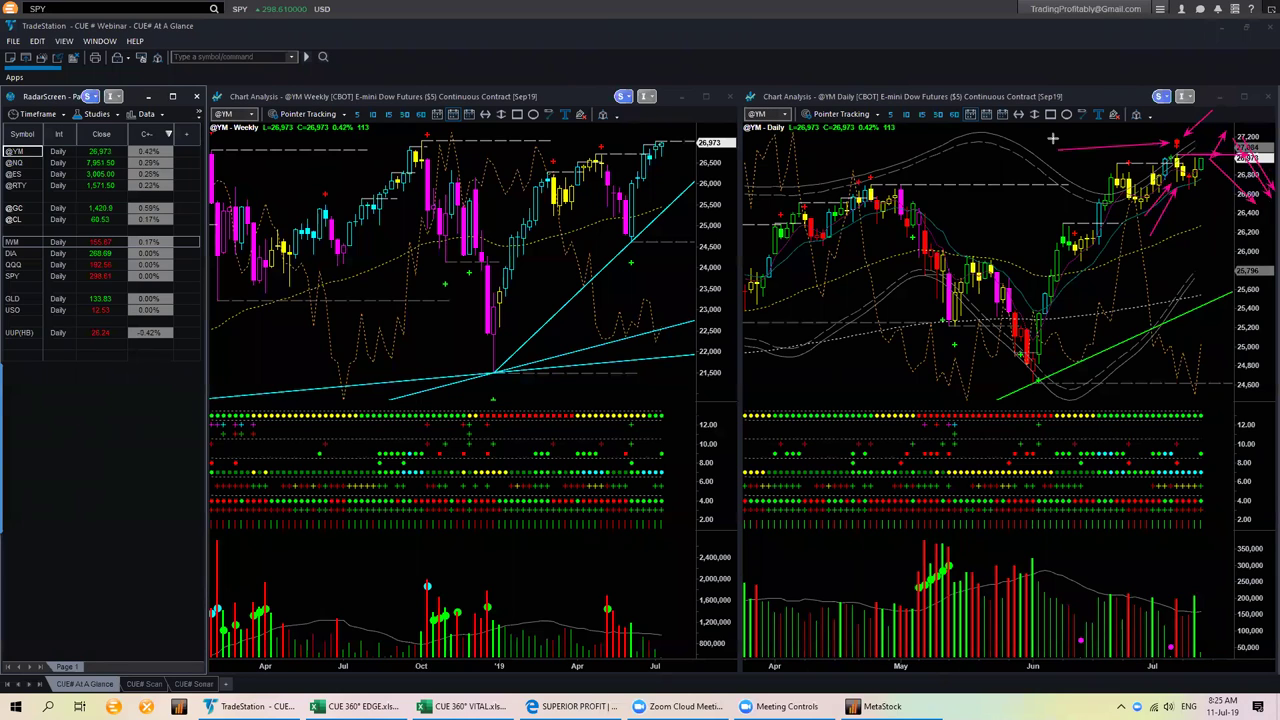
key(Escape)
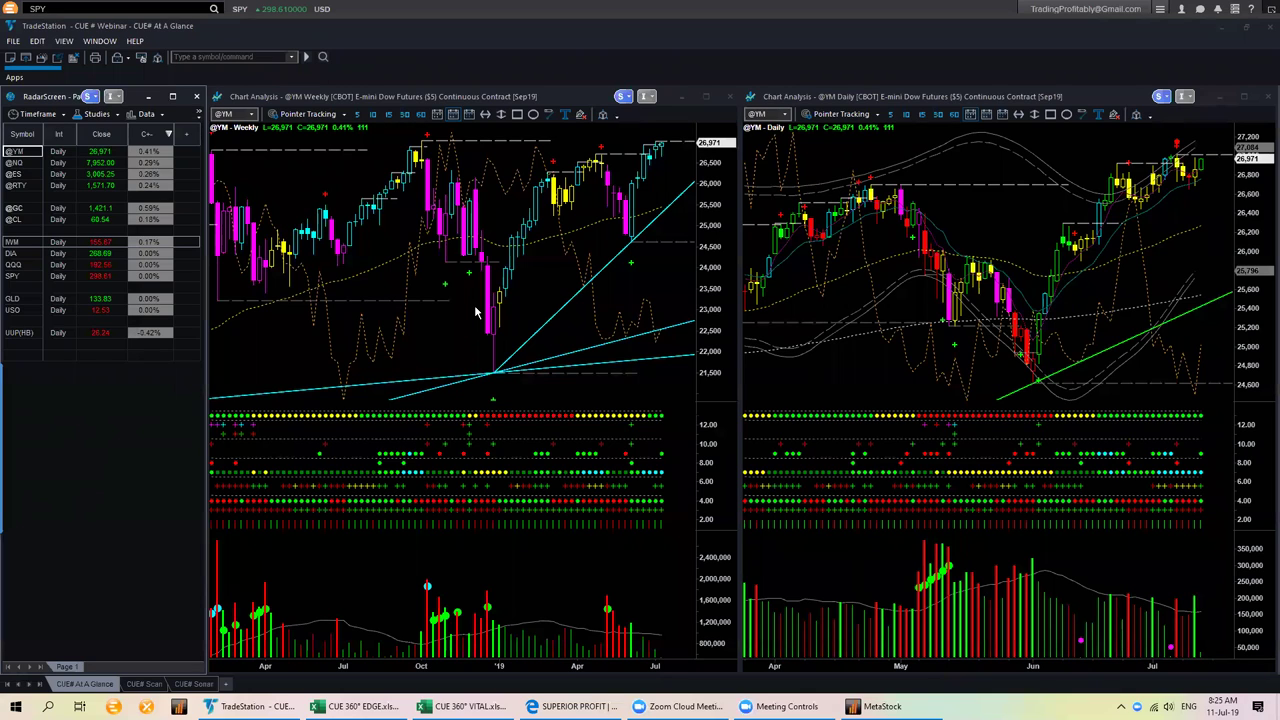
click(197, 286)
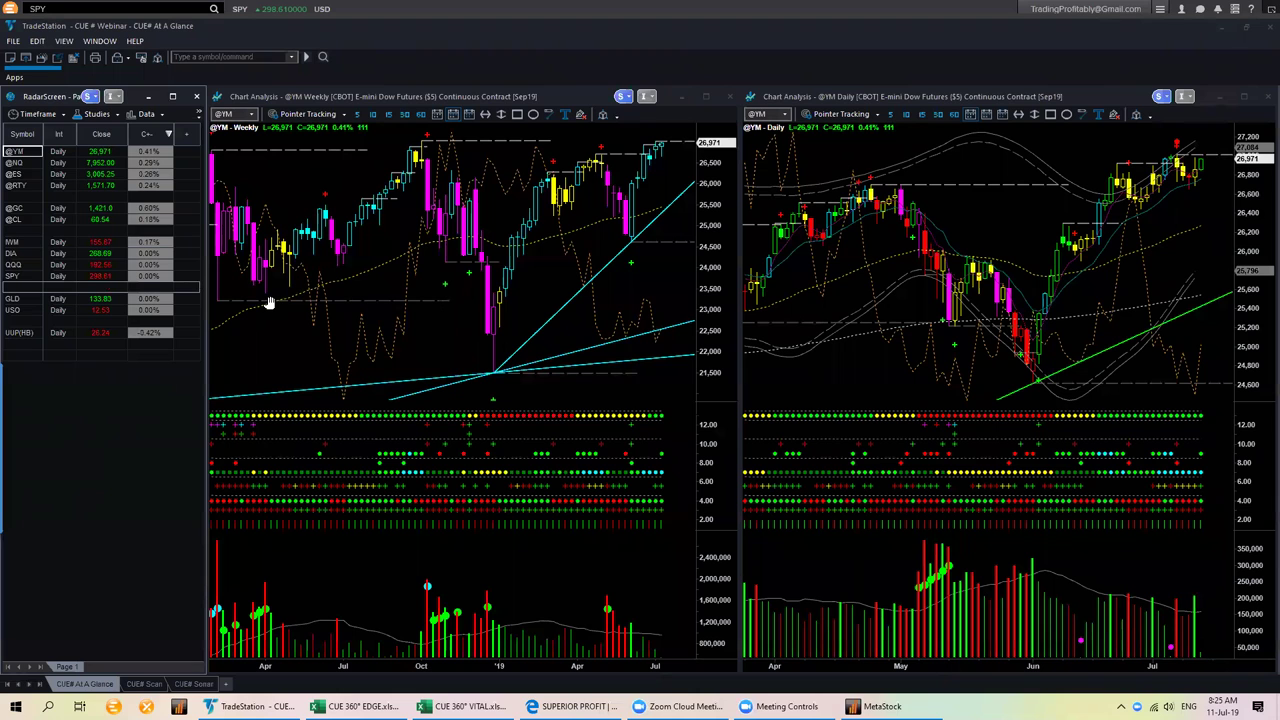
click(27, 163)
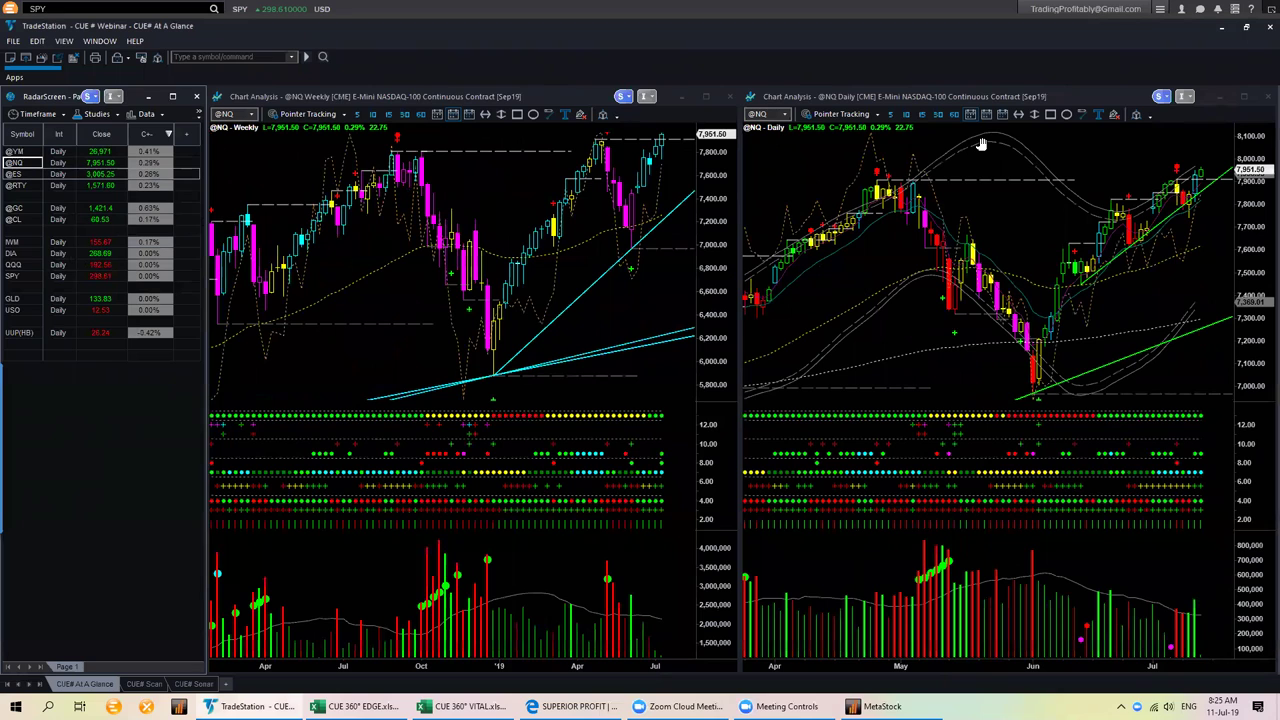
drag(1140, 148, 1175, 165)
drag(1131, 298, 1177, 208)
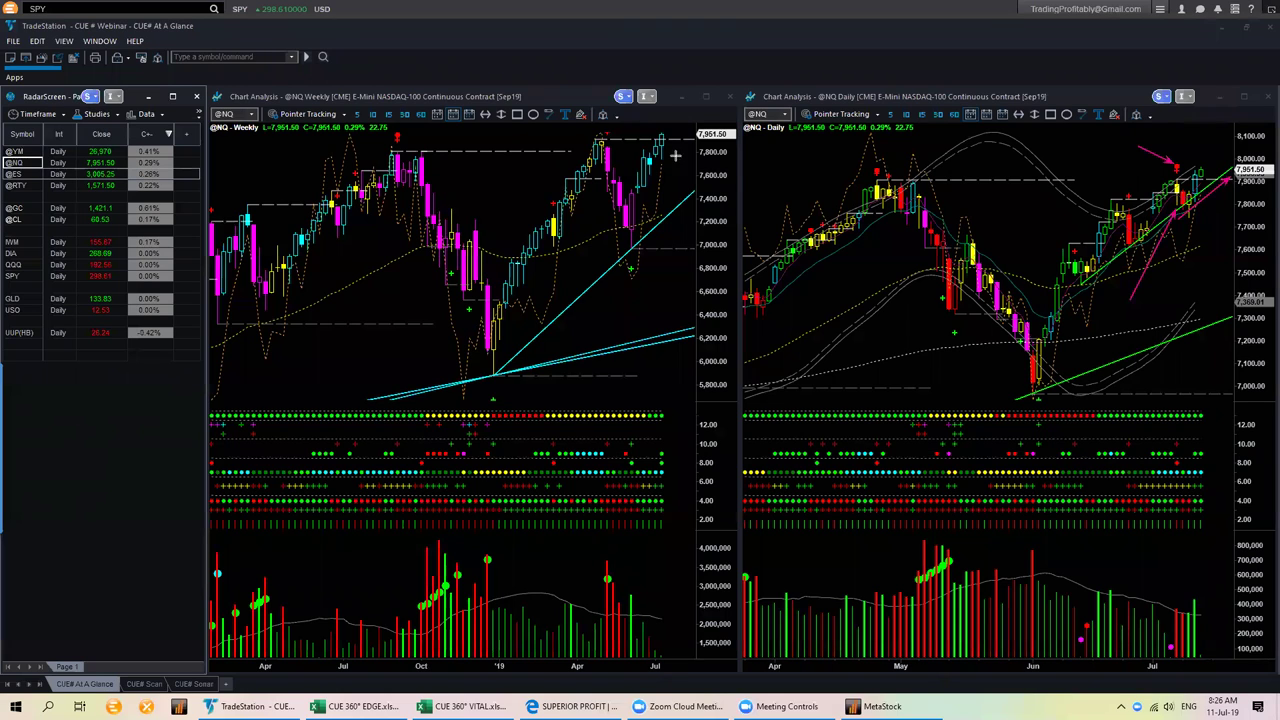
drag(545, 138, 653, 133)
drag(1073, 180, 1262, 255)
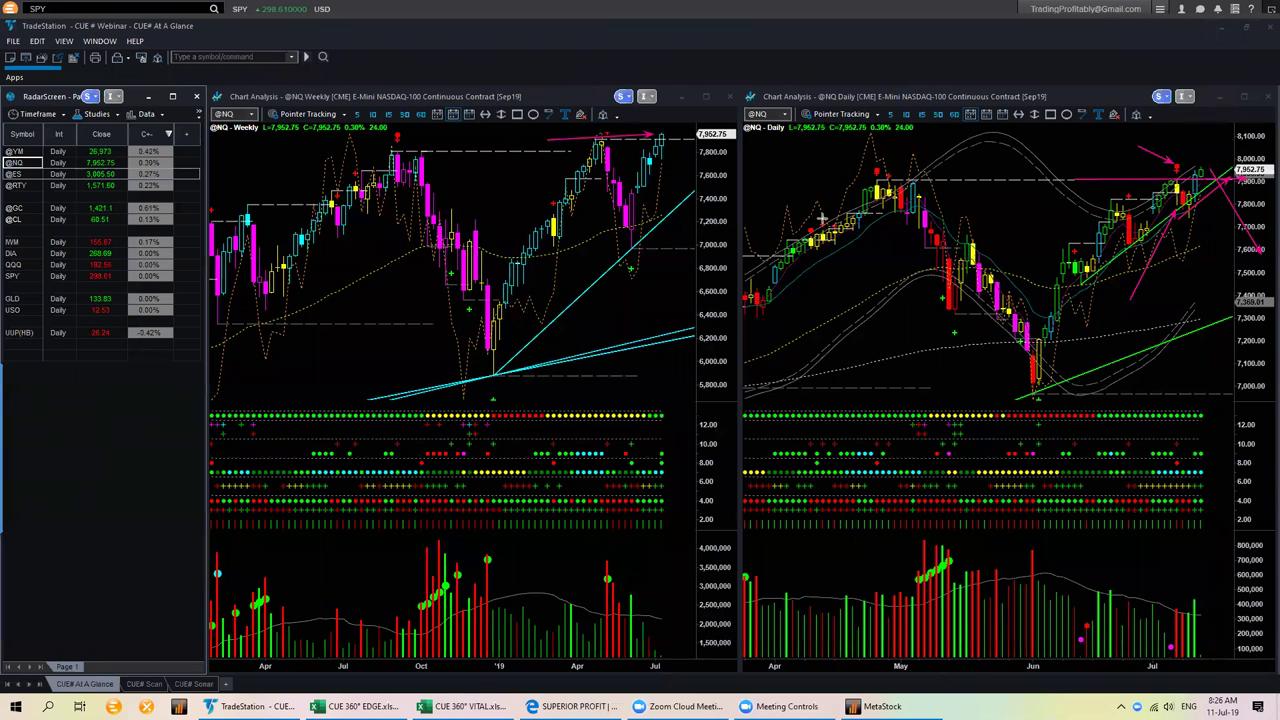
drag(808, 155, 872, 169)
mouse_move(884, 190)
mouse_down()
mouse_move(885, 209)
mouse_move(1030, 388)
mouse_up()
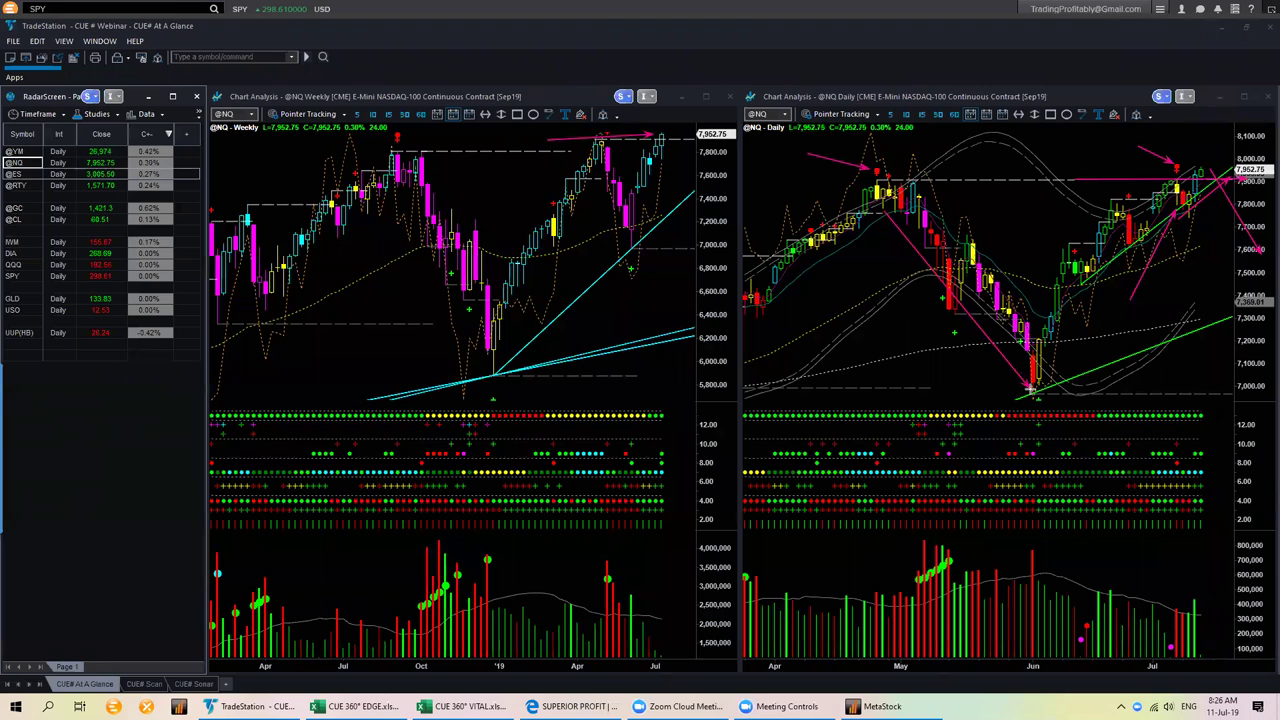
mouse_move(1225, 146)
mouse_down()
mouse_move(1206, 175)
mouse_move(1240, 153)
mouse_move(1218, 193)
mouse_up()
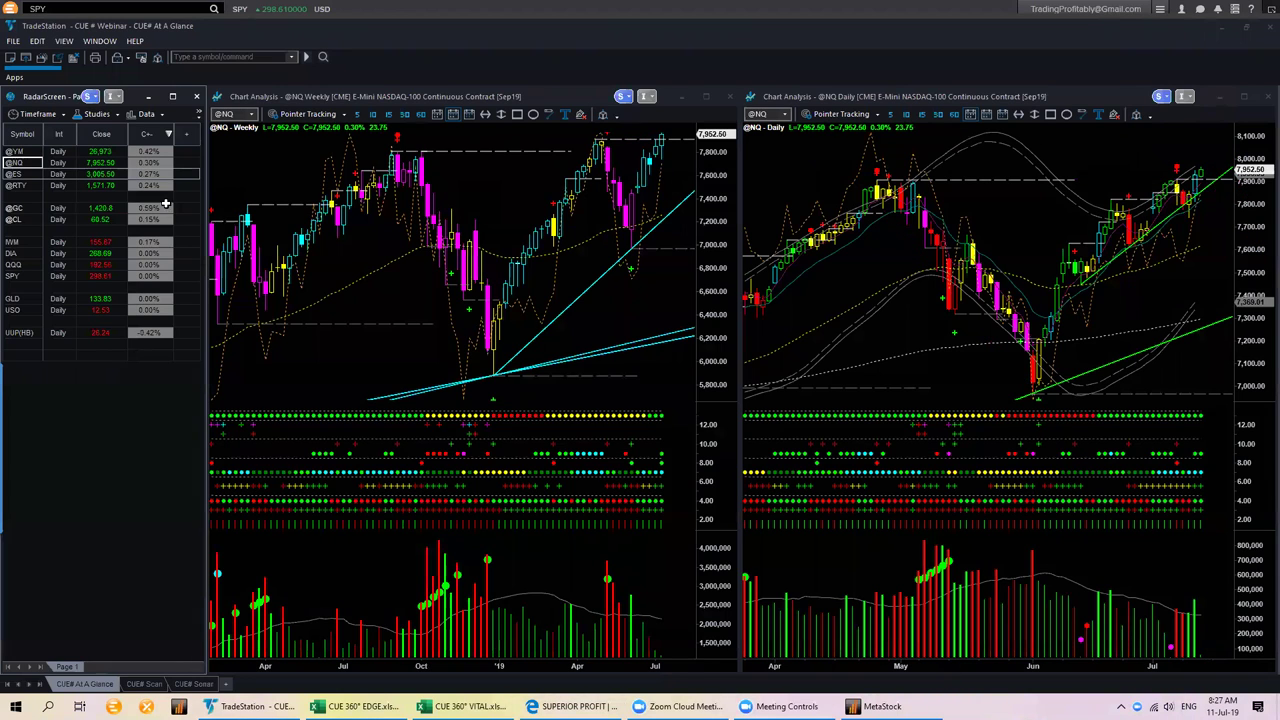
click(17, 175)
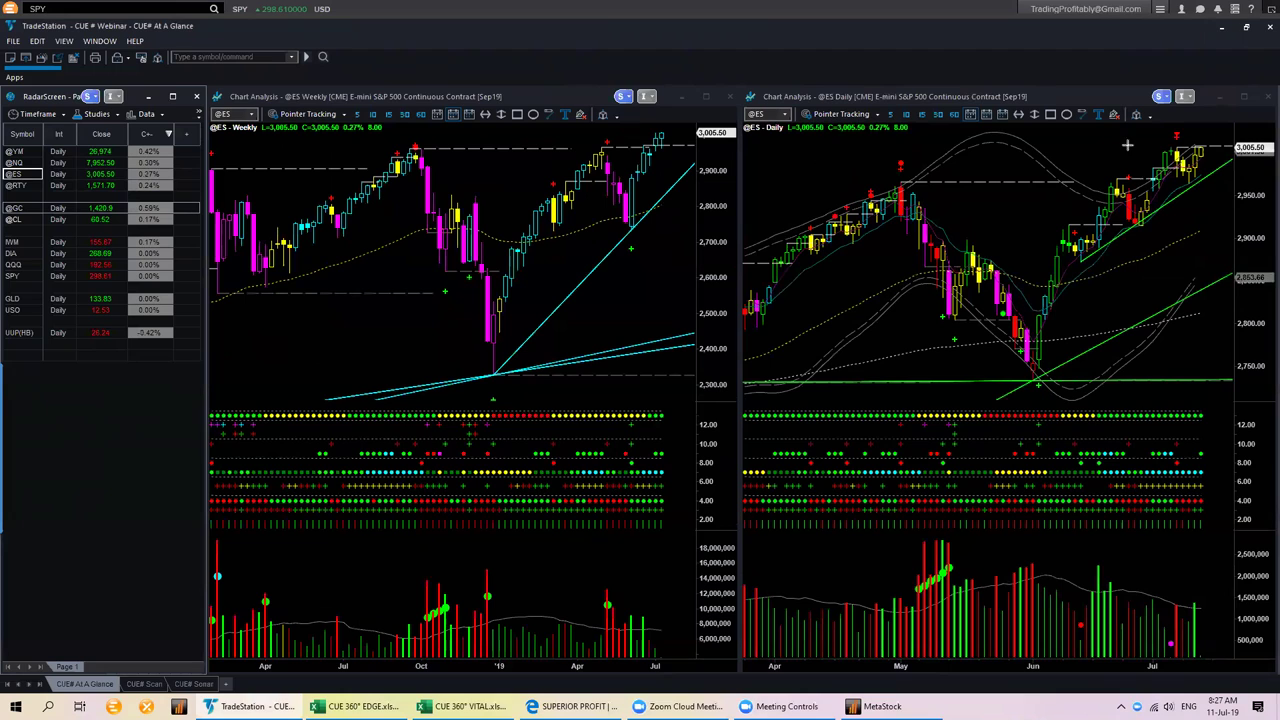
drag(1078, 153, 1160, 134)
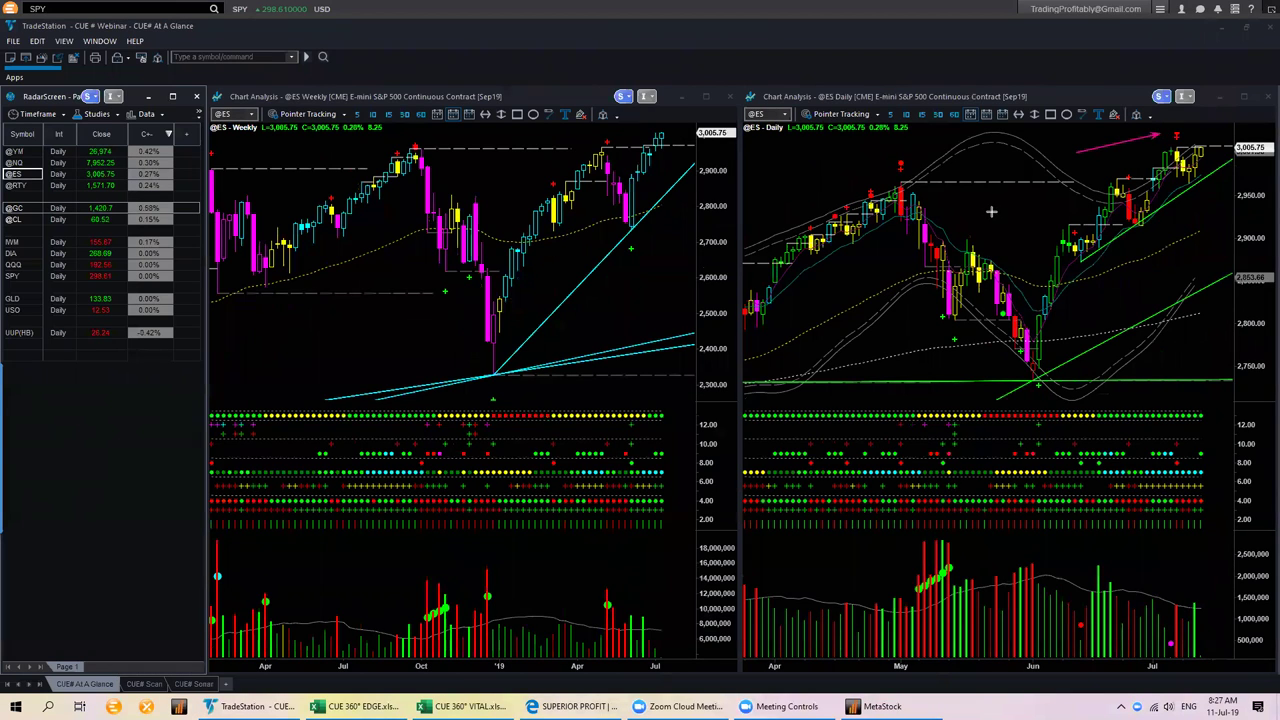
drag(826, 152, 890, 175)
drag(1212, 152, 1228, 186)
drag(1174, 205, 1226, 172)
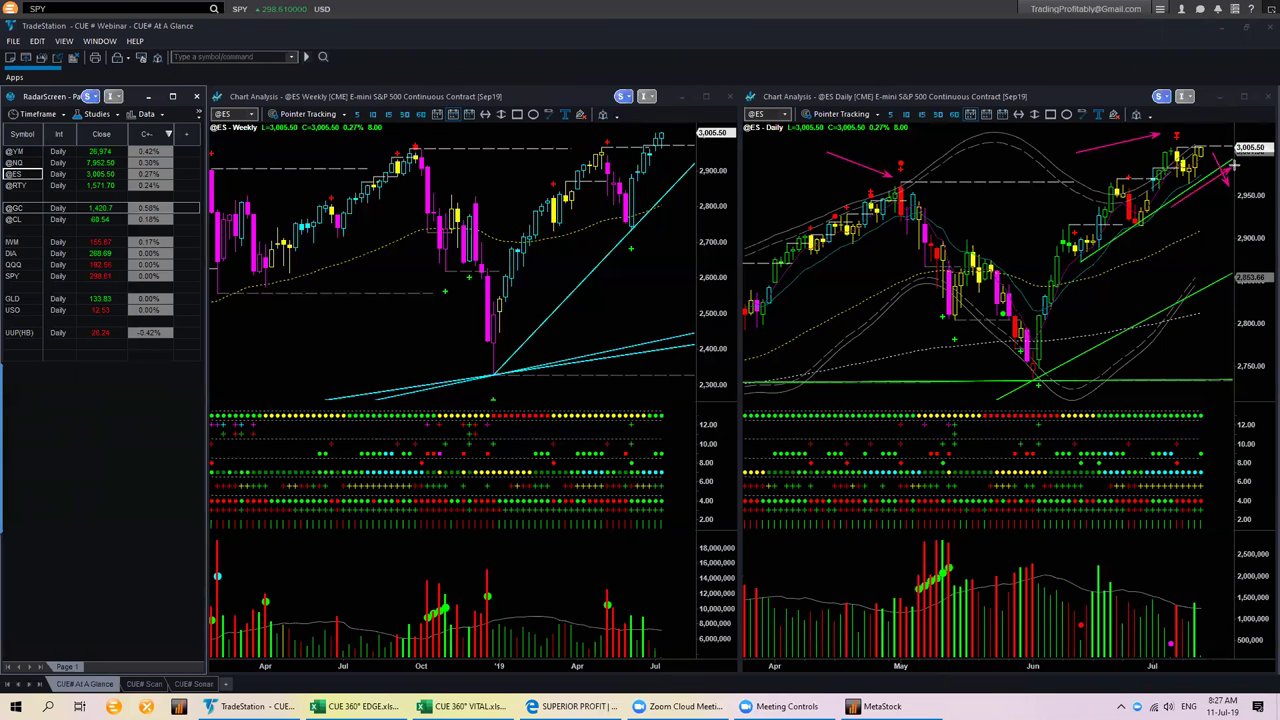
drag(1069, 183, 1258, 179)
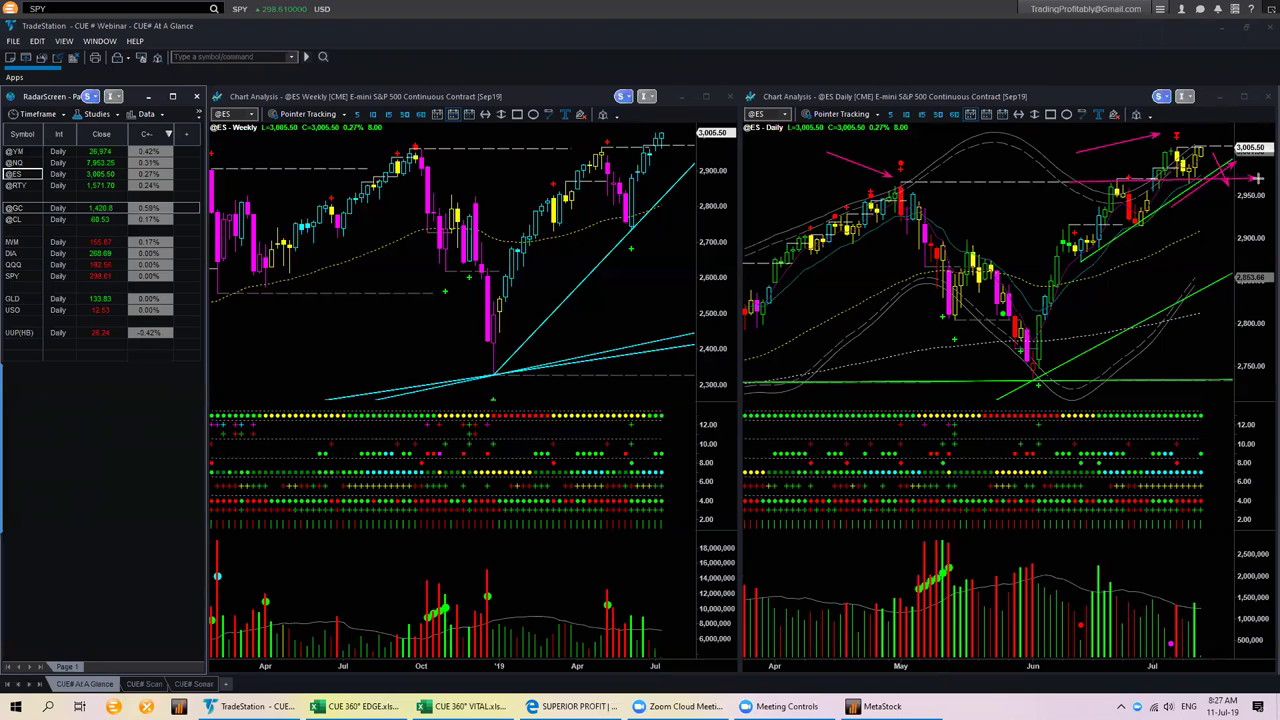
drag(1044, 196, 1078, 160)
key(Escape)
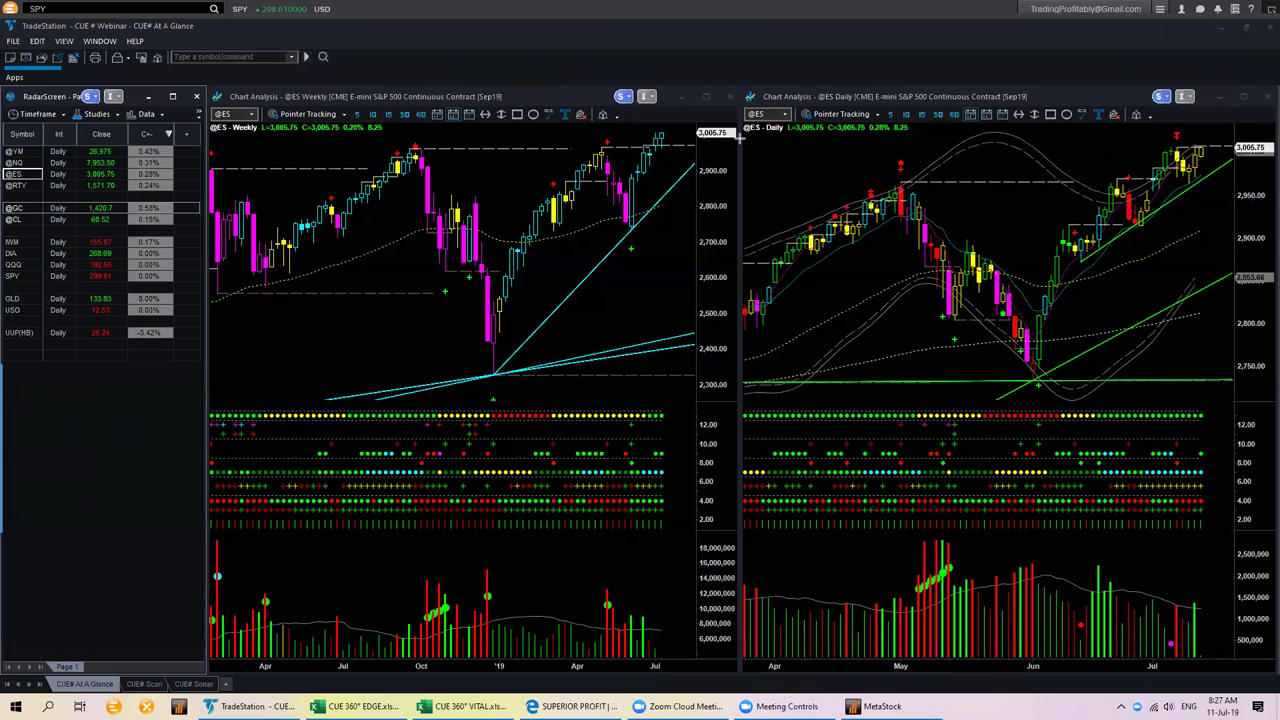
click(20, 186)
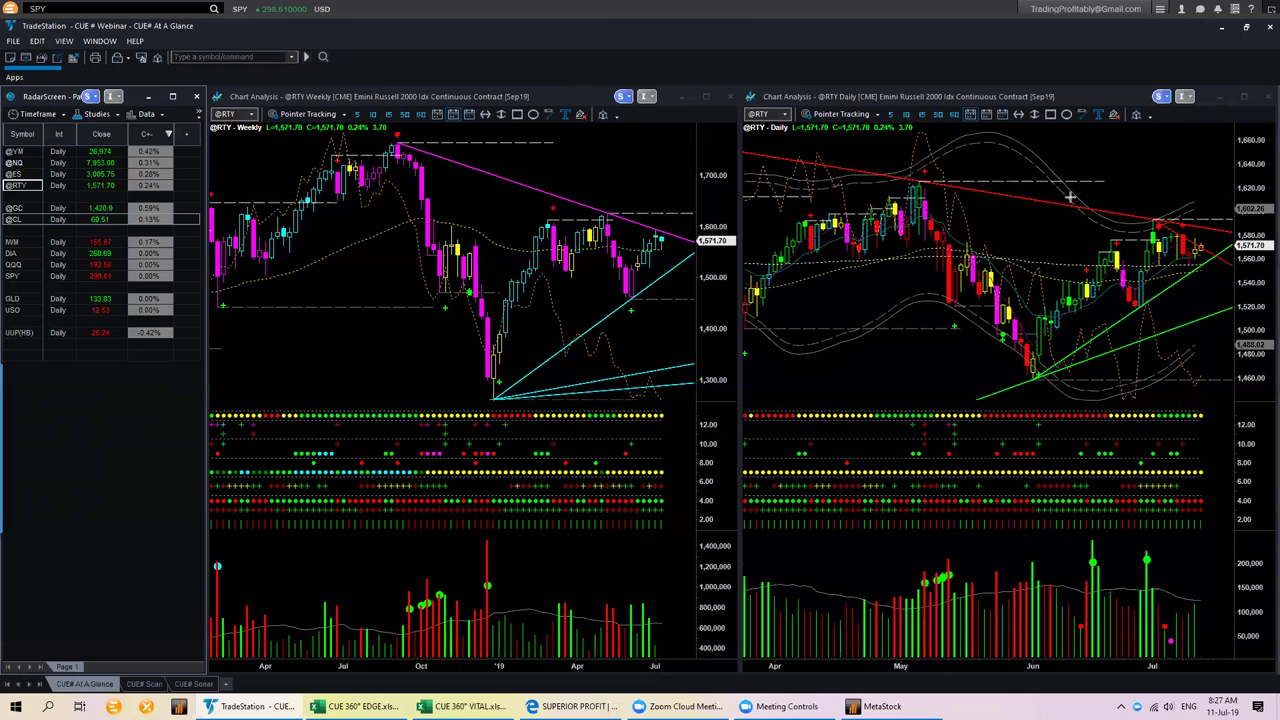
drag(1068, 201, 1207, 218)
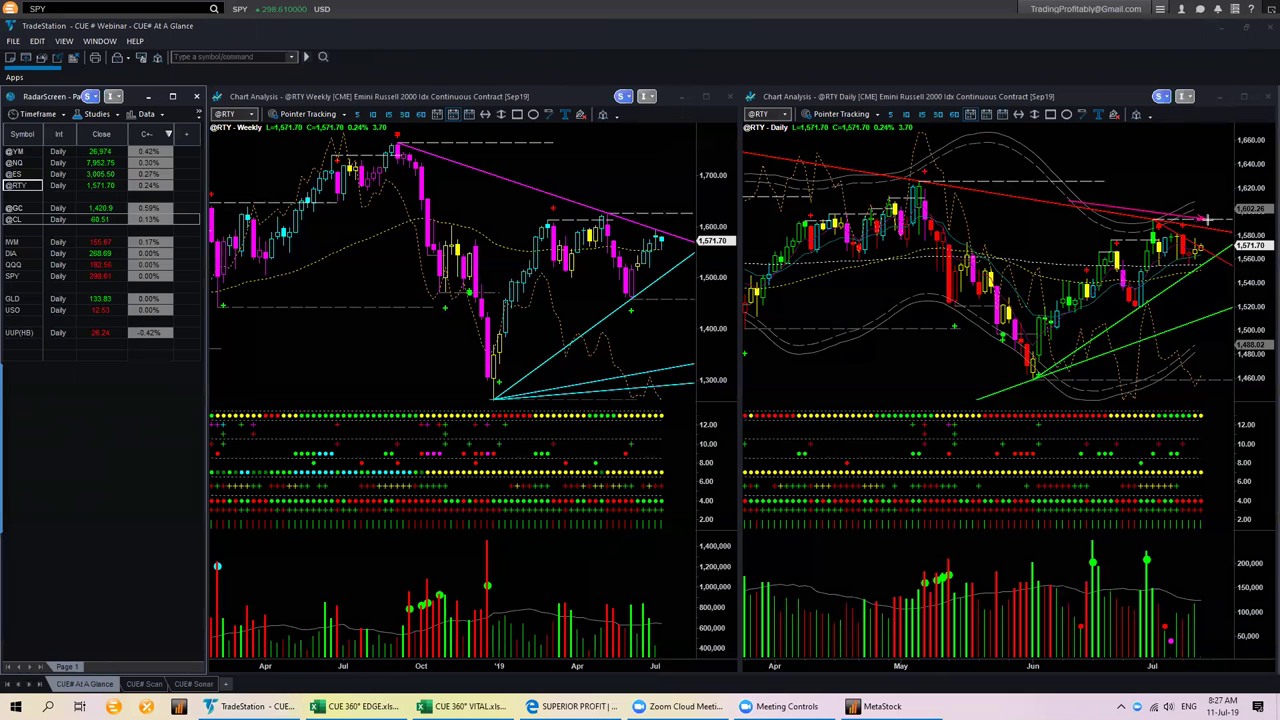
drag(1165, 300, 1230, 254)
drag(1210, 247, 1226, 294)
drag(1210, 236, 1227, 208)
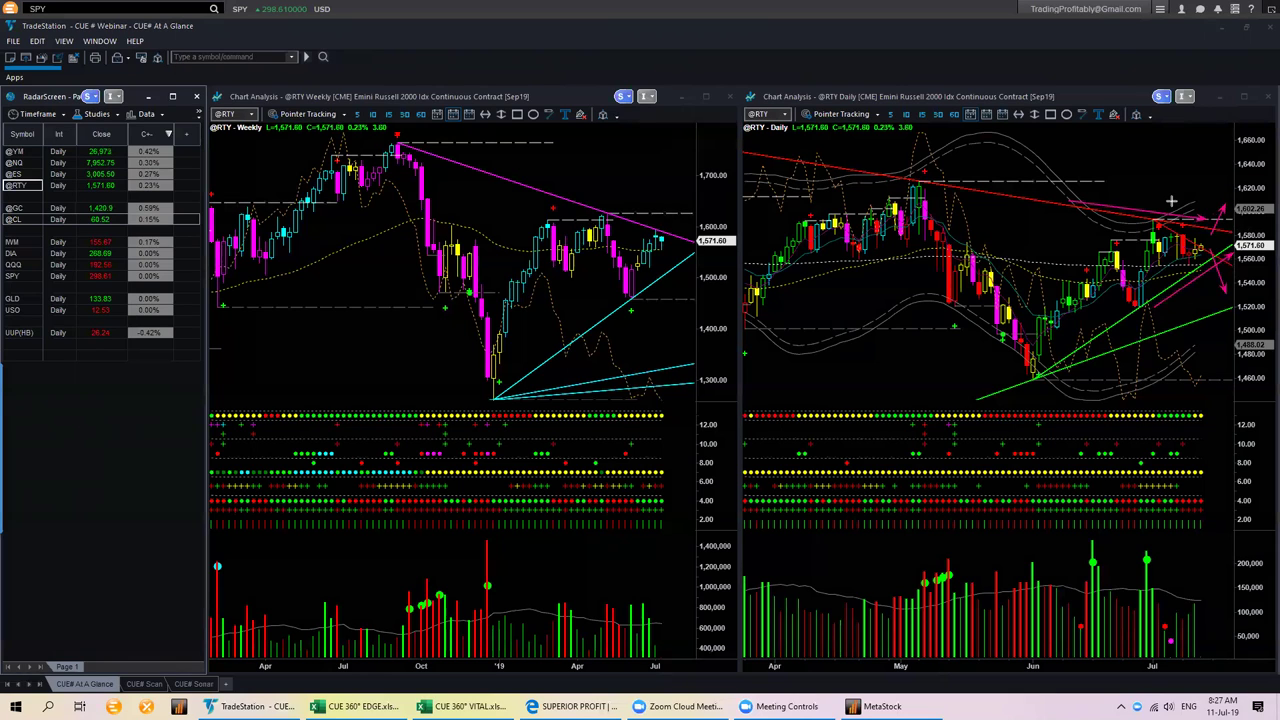
key(Escape)
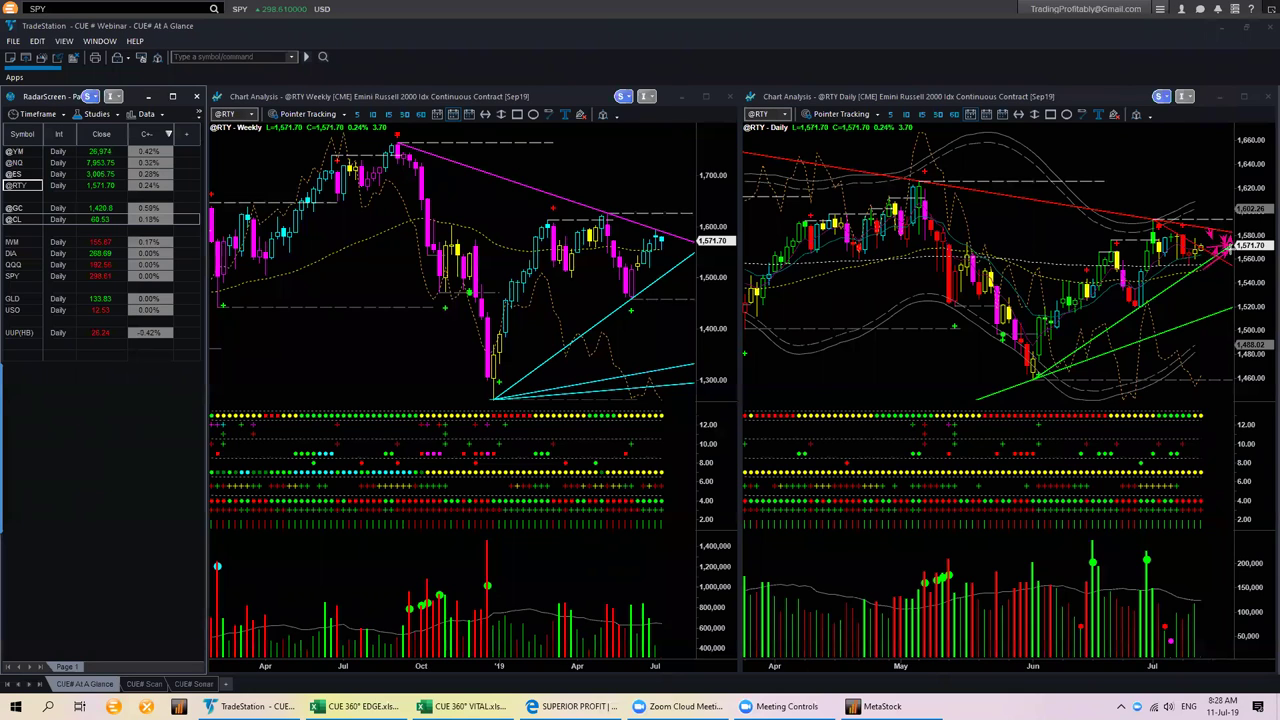
drag(1143, 346, 1200, 320)
drag(1196, 251, 1219, 313)
drag(662, 251, 670, 266)
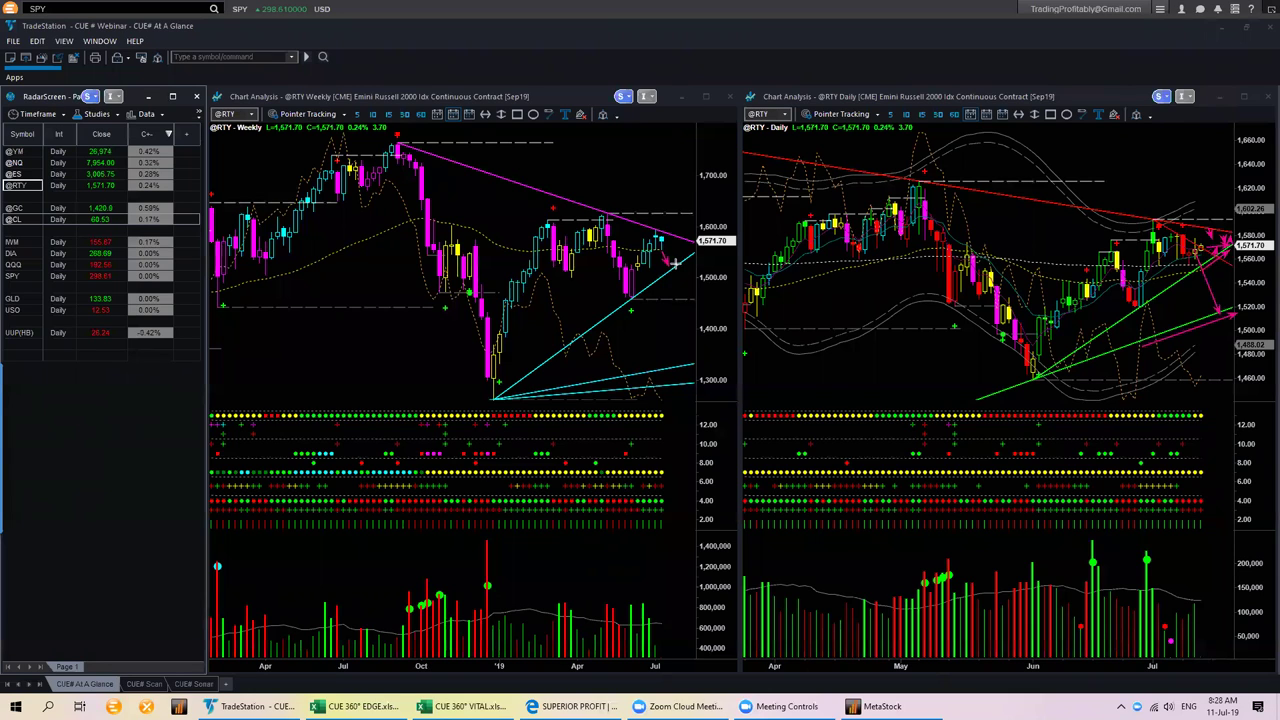
drag(675, 262, 684, 250)
key(Escape)
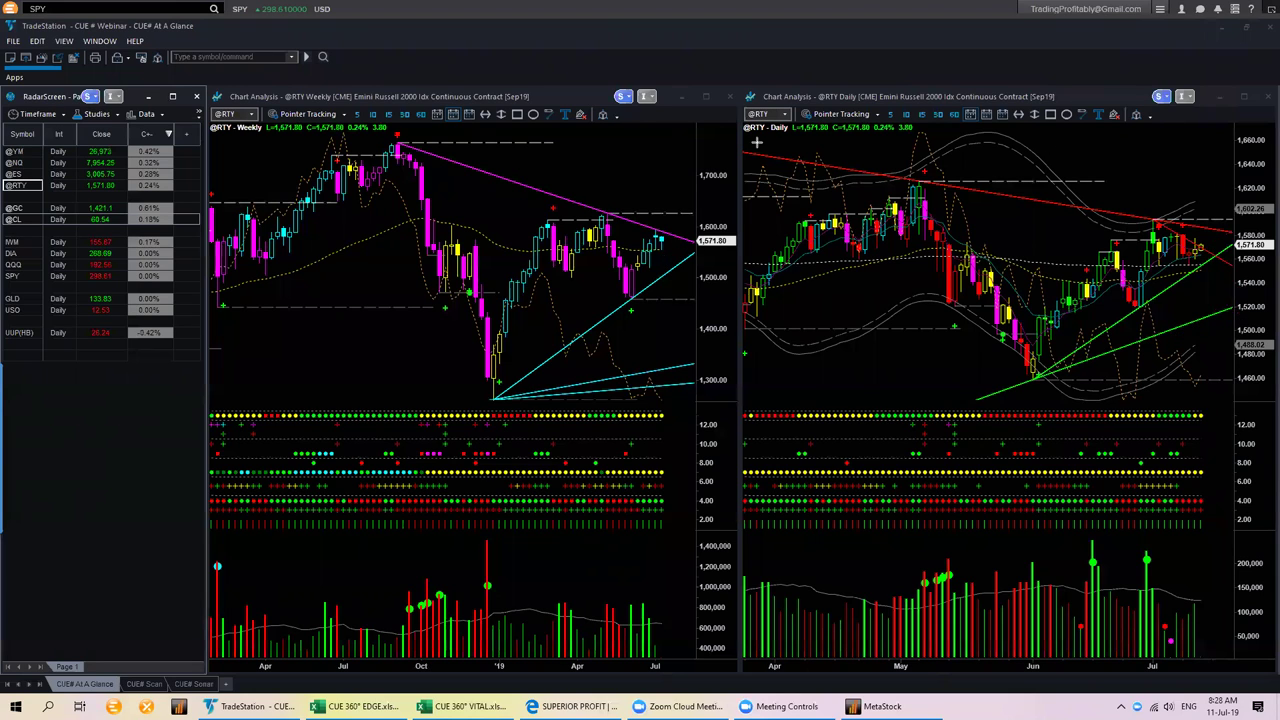
click(14, 207)
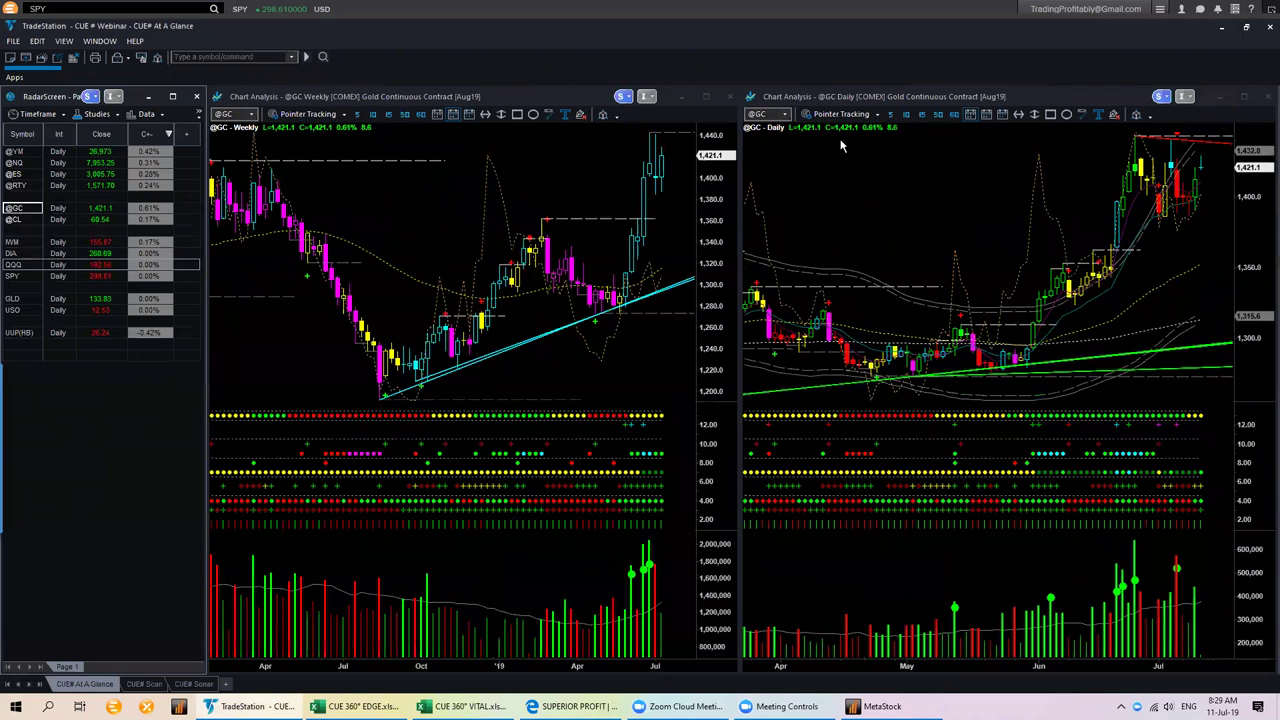
mouse_move(643, 277)
mouse_down()
mouse_move(681, 196)
mouse_move(680, 163)
mouse_move(685, 172)
mouse_up()
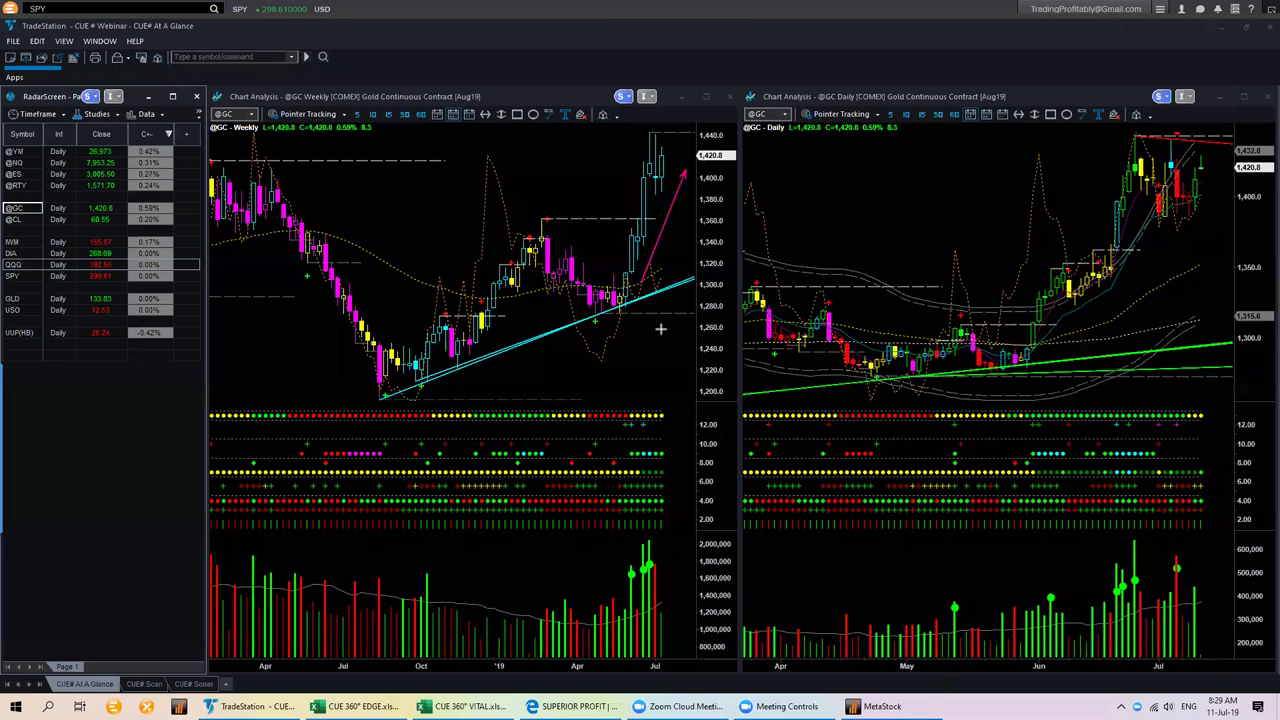
drag(666, 363, 628, 304)
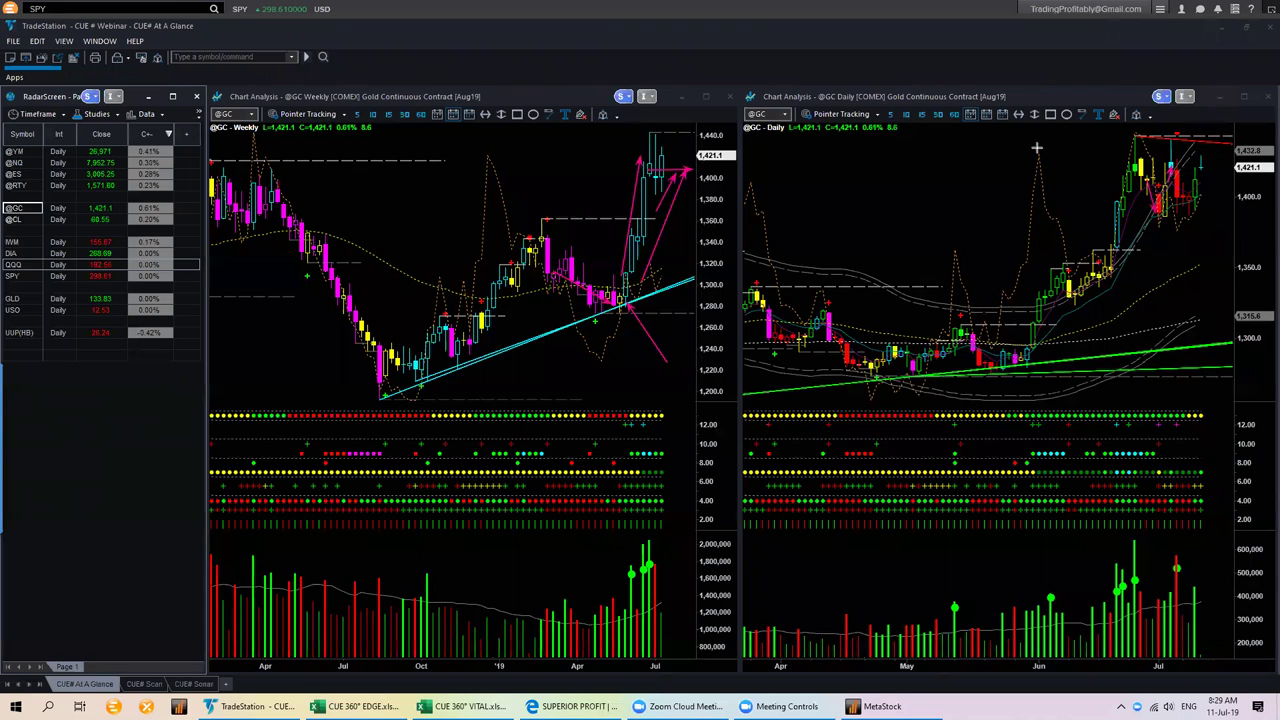
key(Escape)
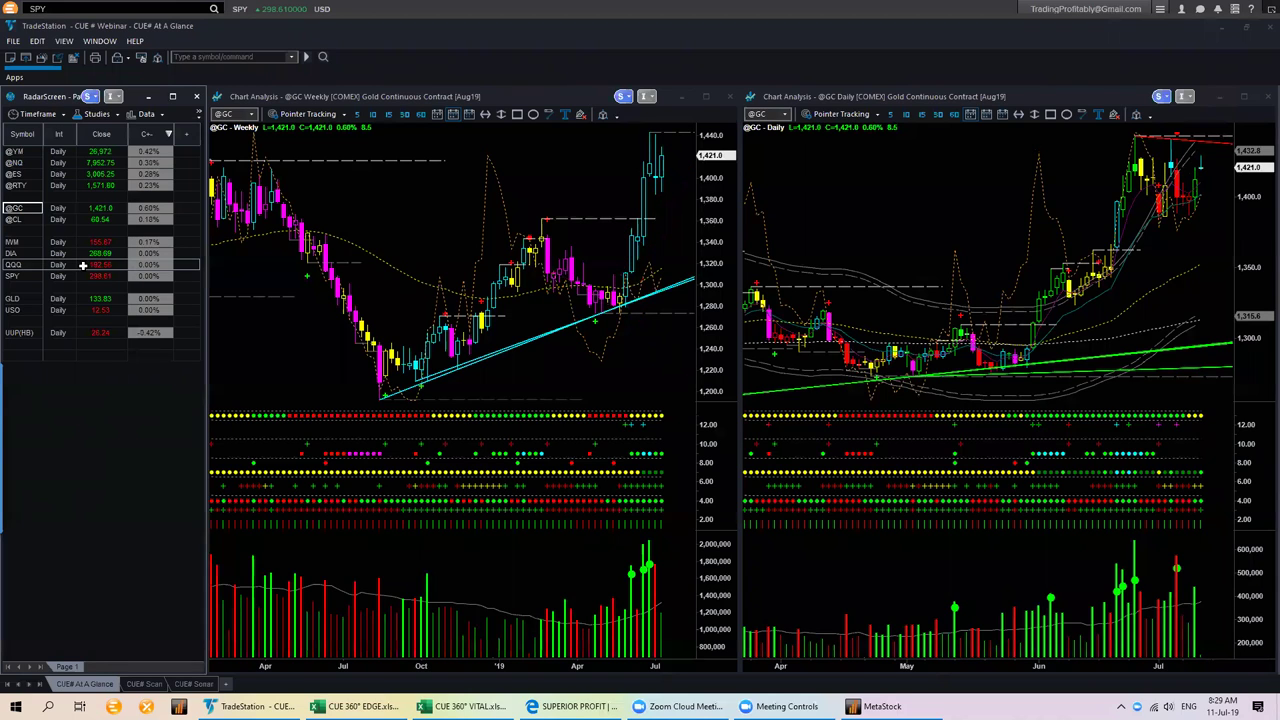
Switch both charts to GLD, mark the upward move on the weekly and daily charts with arrows, and clear the annotations.
click(13, 299)
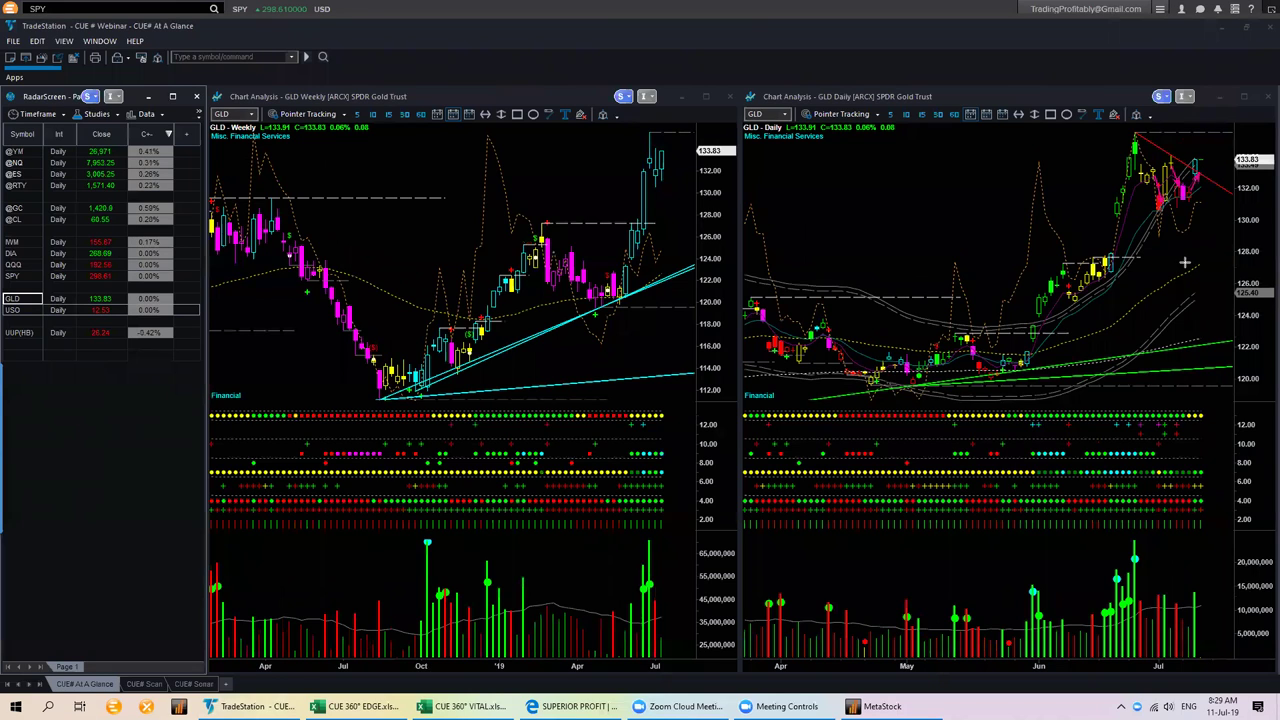
drag(660, 240, 688, 156)
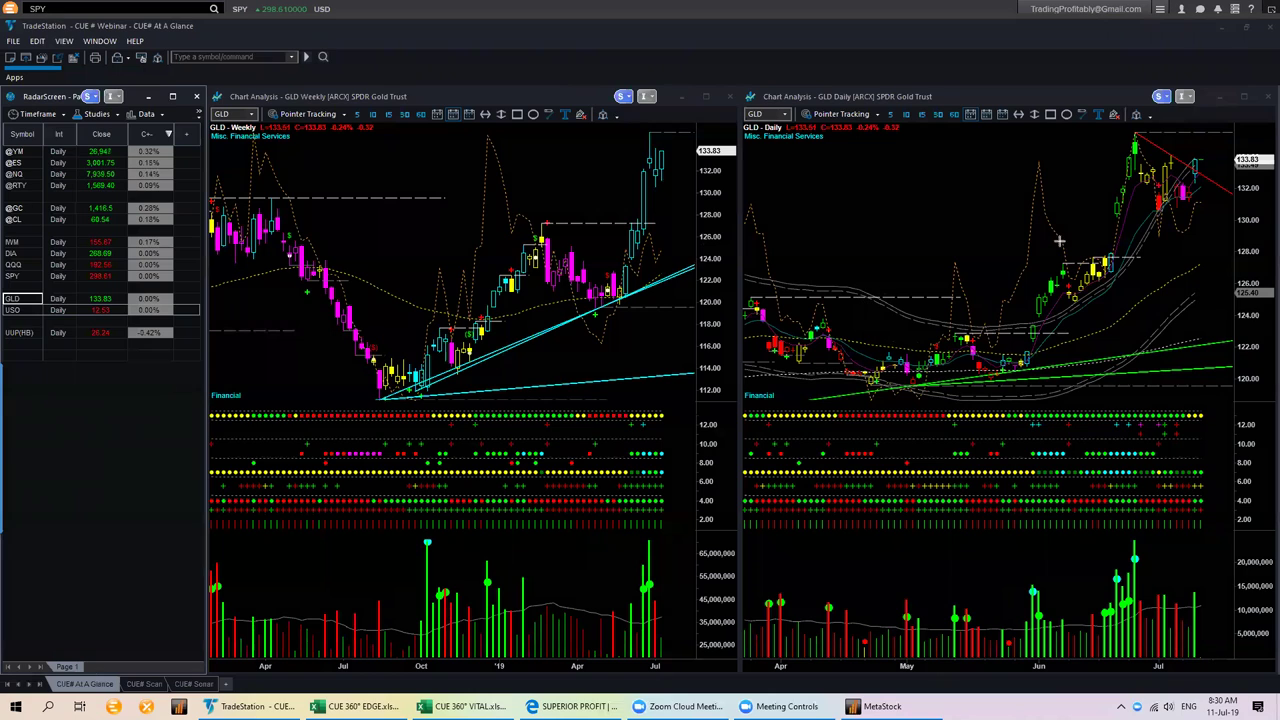
drag(1148, 258, 1232, 180)
key(Delete)
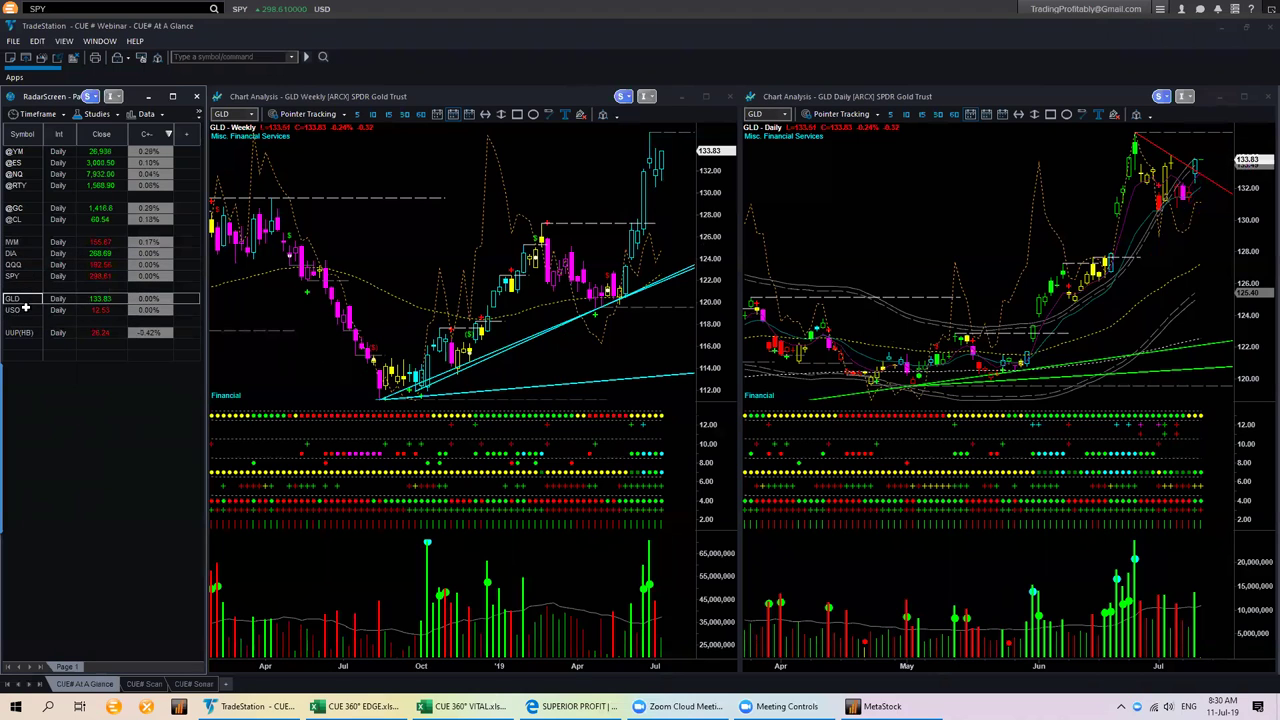
click(17, 220)
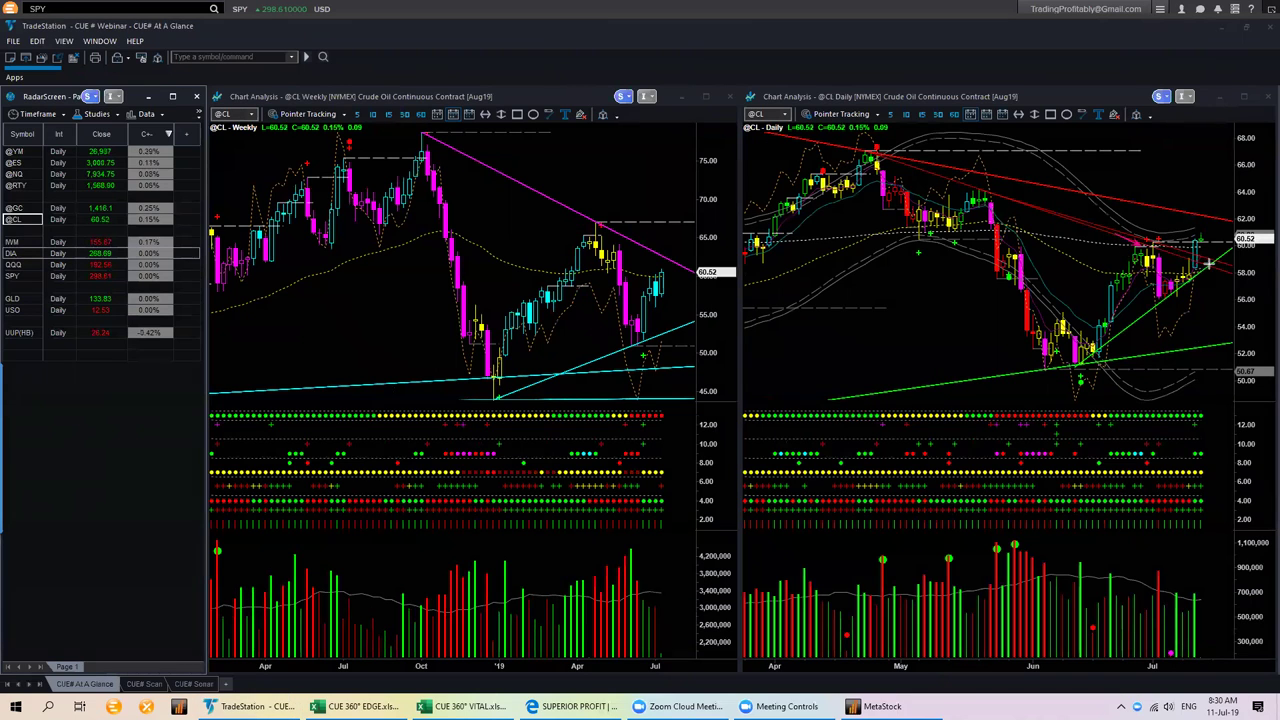
drag(1150, 312, 1212, 268)
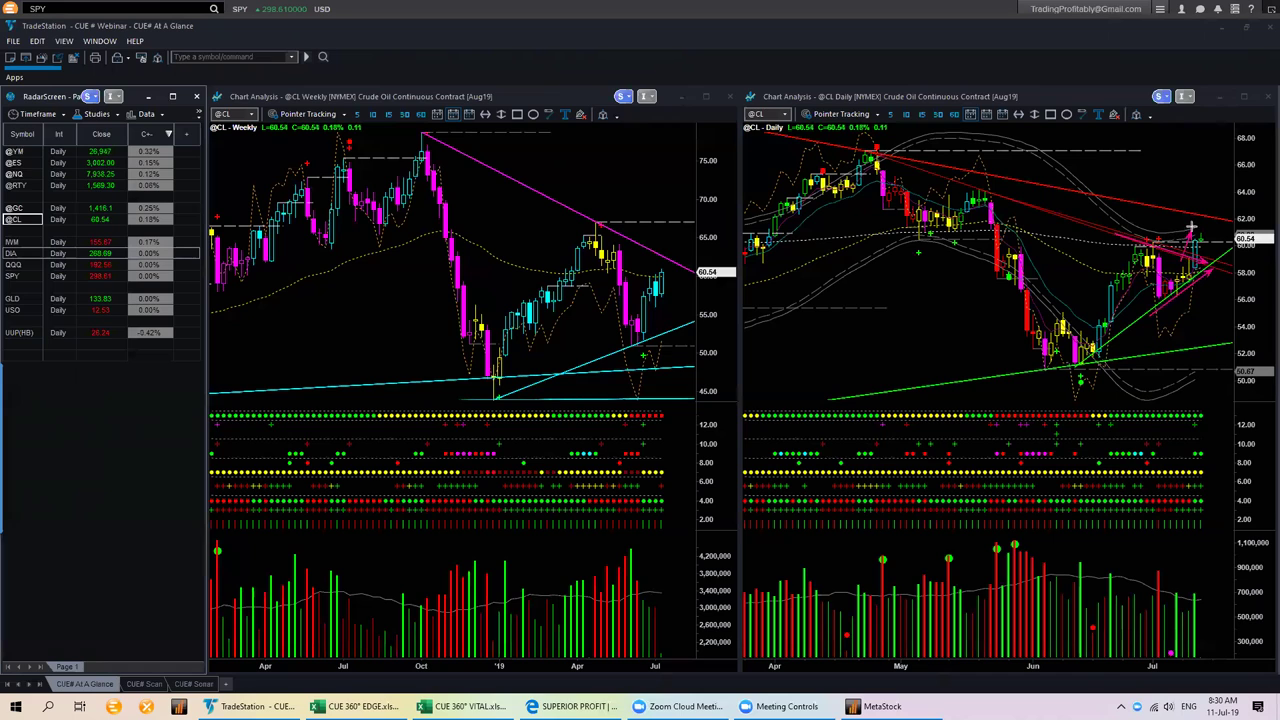
drag(1193, 205, 1236, 217)
drag(1161, 345, 1176, 339)
click(1234, 328)
click(1231, 303)
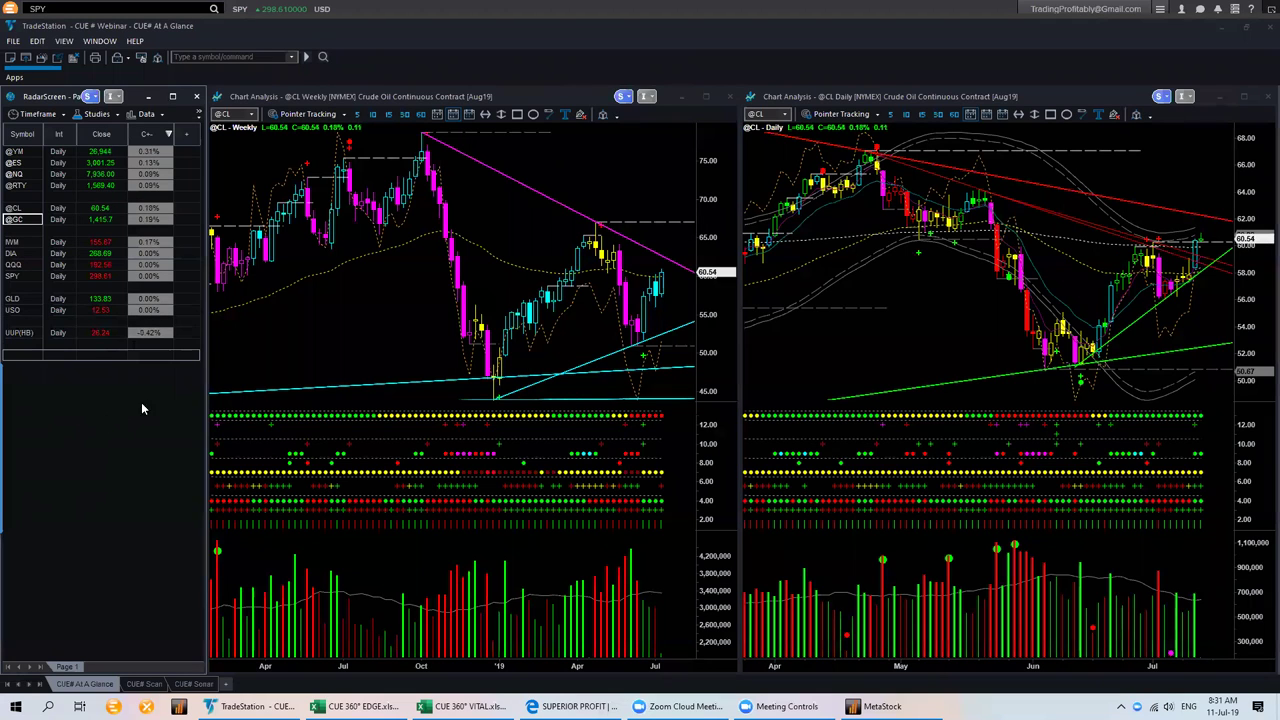
click(835, 358)
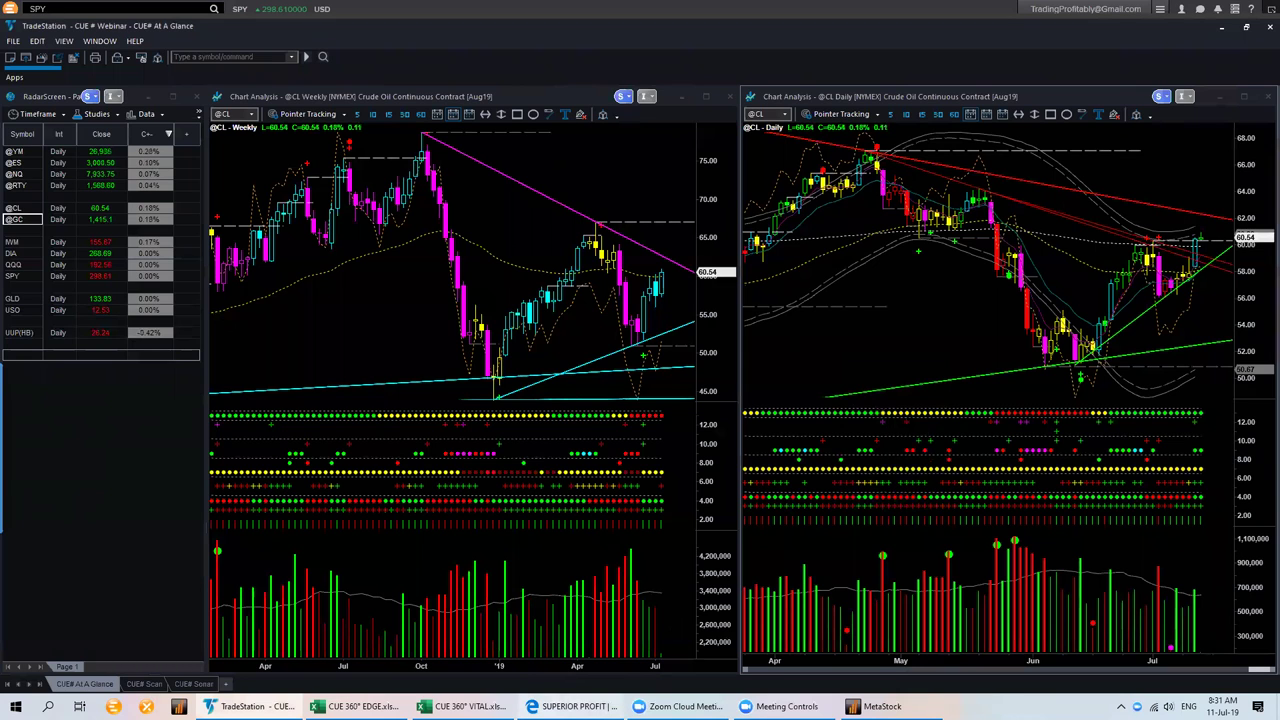
Switch to the SuperiorProfit home page in the browser and start the PowerPoint slide show.
click(572, 706)
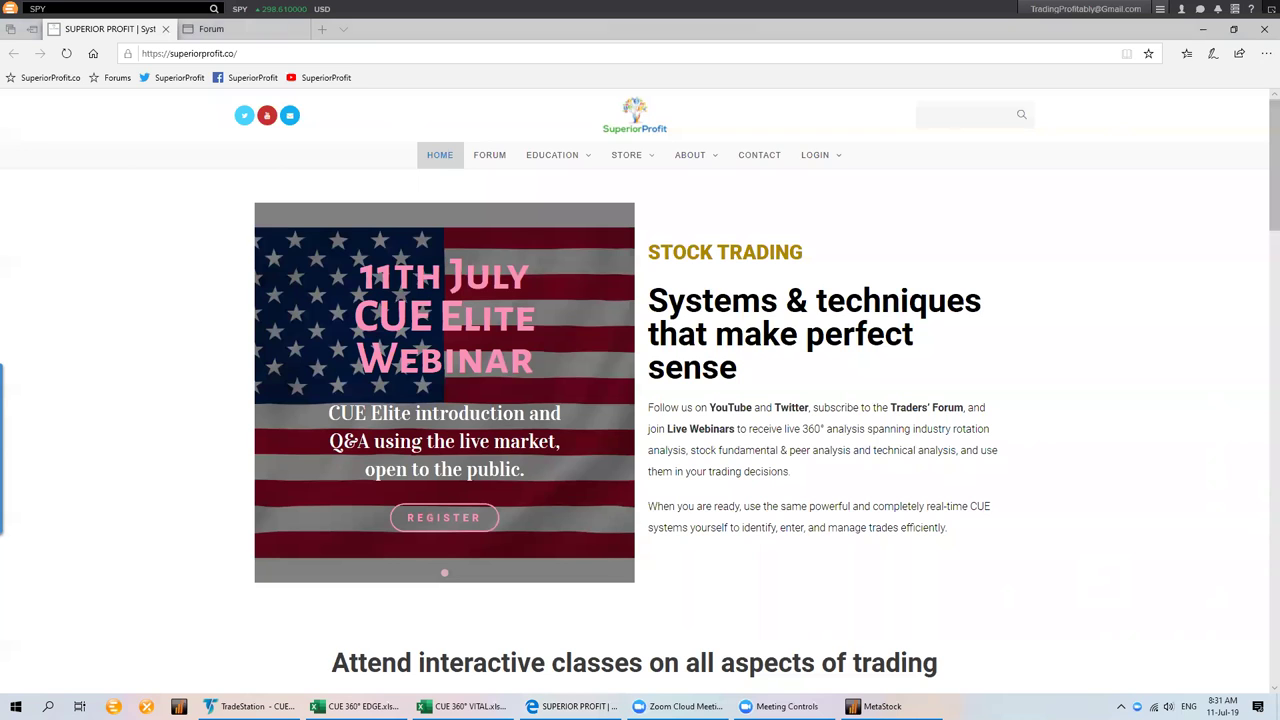
key(F5)
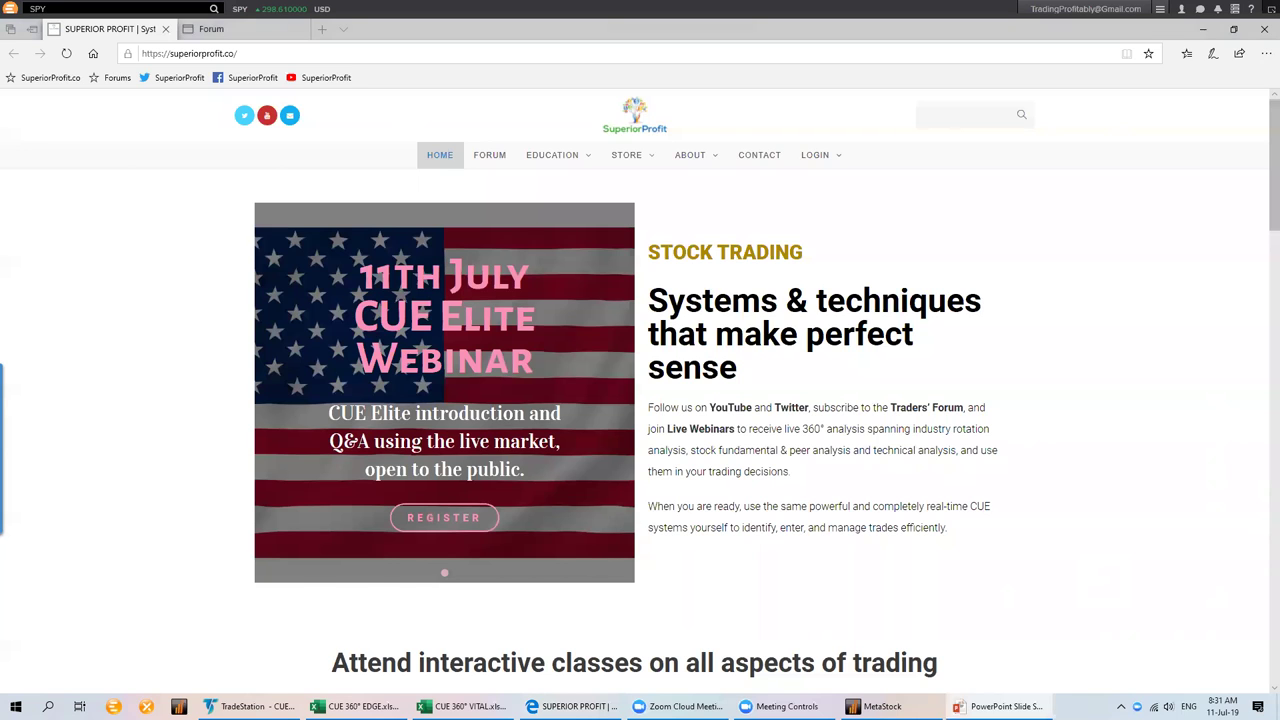